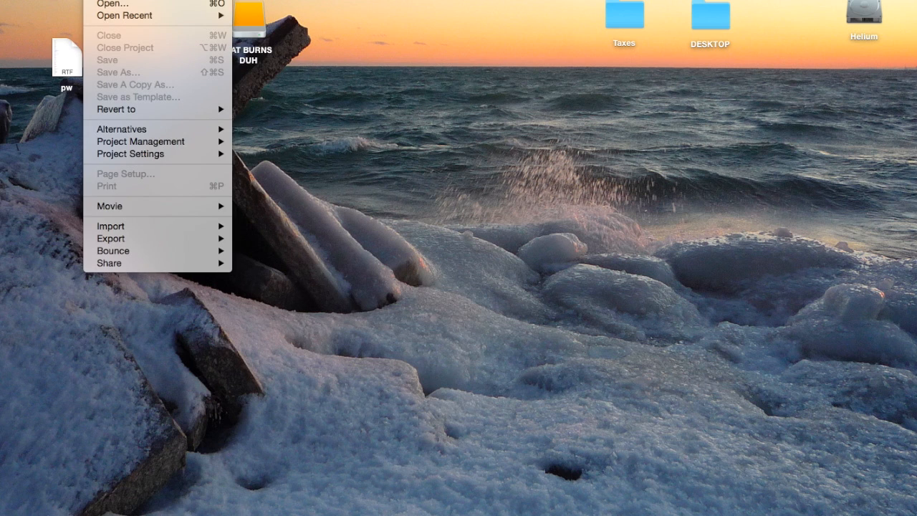
Create a new project with one software instrument track on the default patch, and hide the inspector
key(super+shift+n)
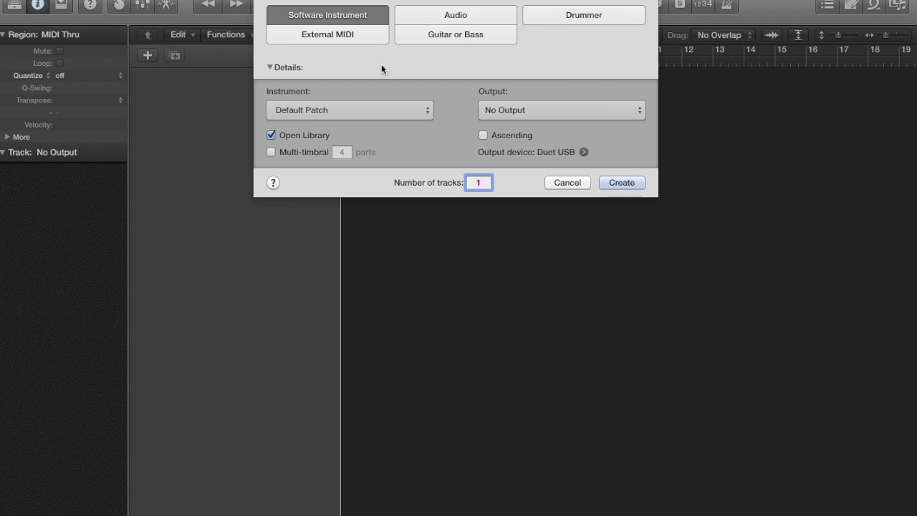
click(635, 183)
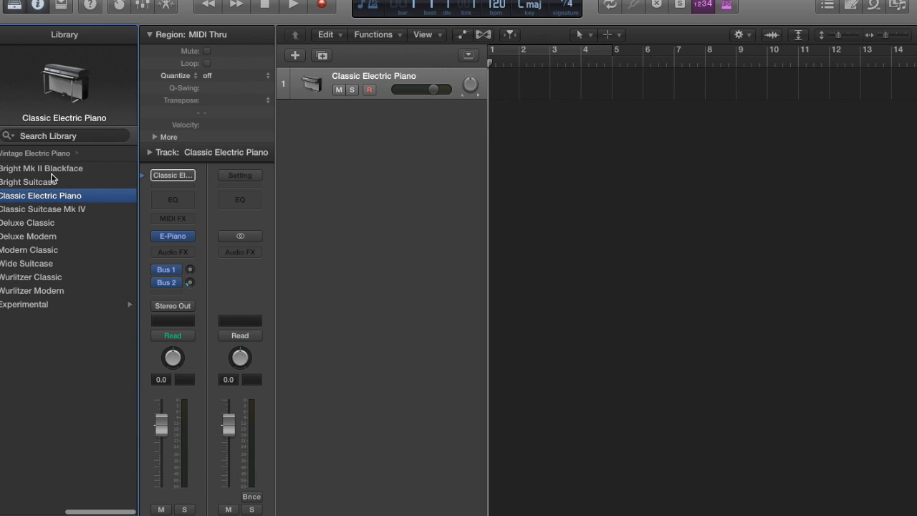
click(31, 155)
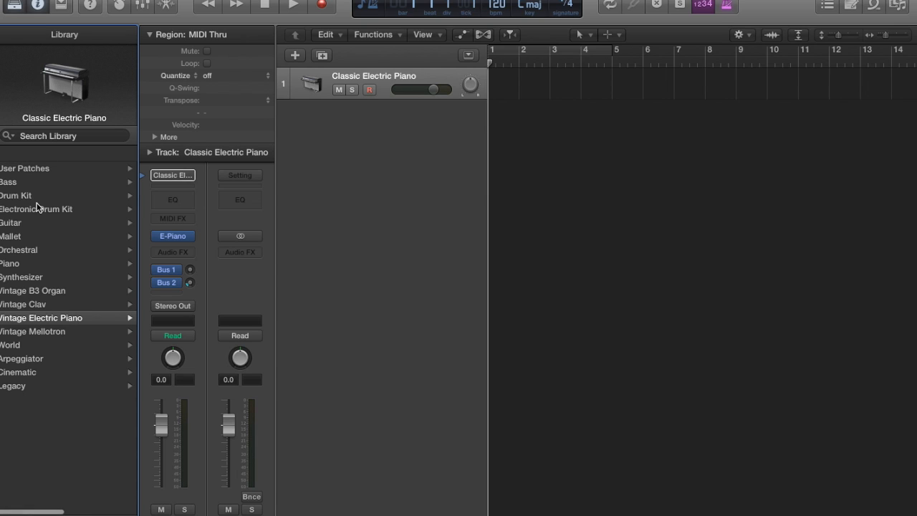
click(39, 6)
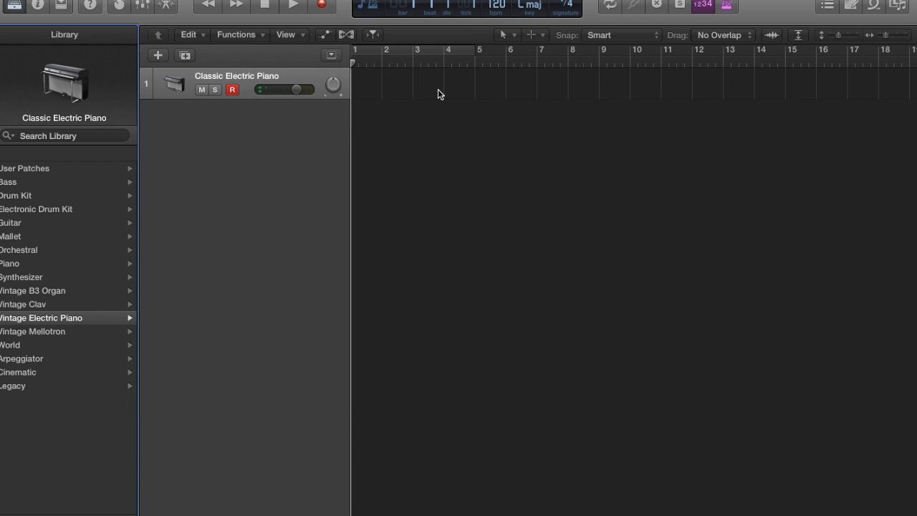
Choose C major as the project key and open the tempo value for editing
key(XF86AudioLowerVolume)
key(XF86AudioLowerVolume)
click(524, 10)
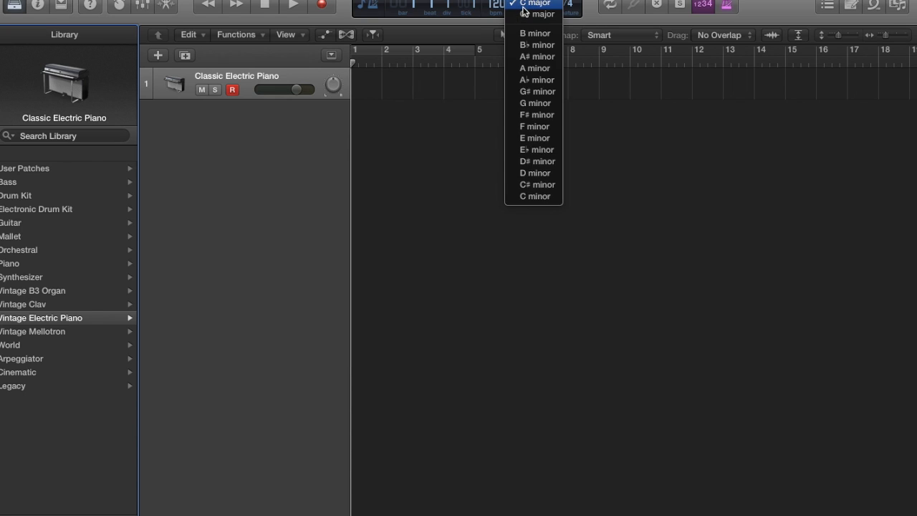
click(523, 6)
double_click(497, 6)
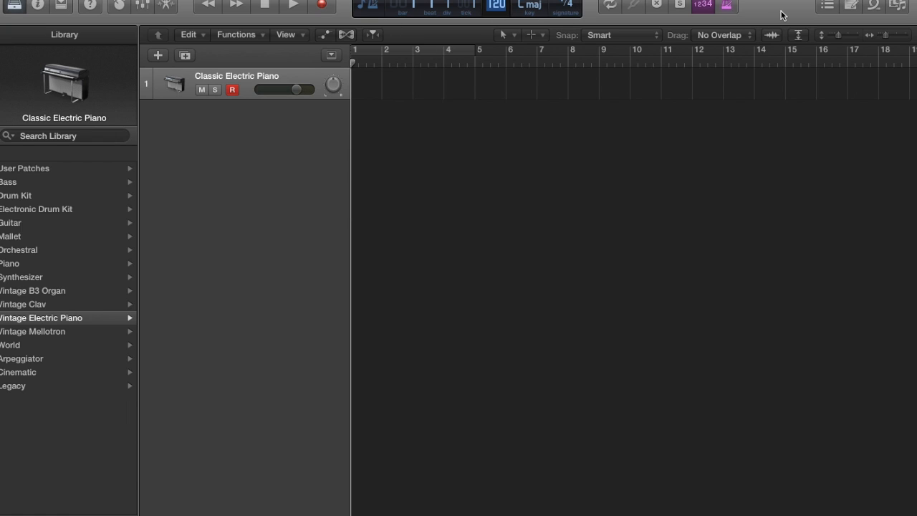
Turn off the count-in and record a MIDI part on the Classic Electric Piano track from bar 1 to about bar 9
click(729, 10)
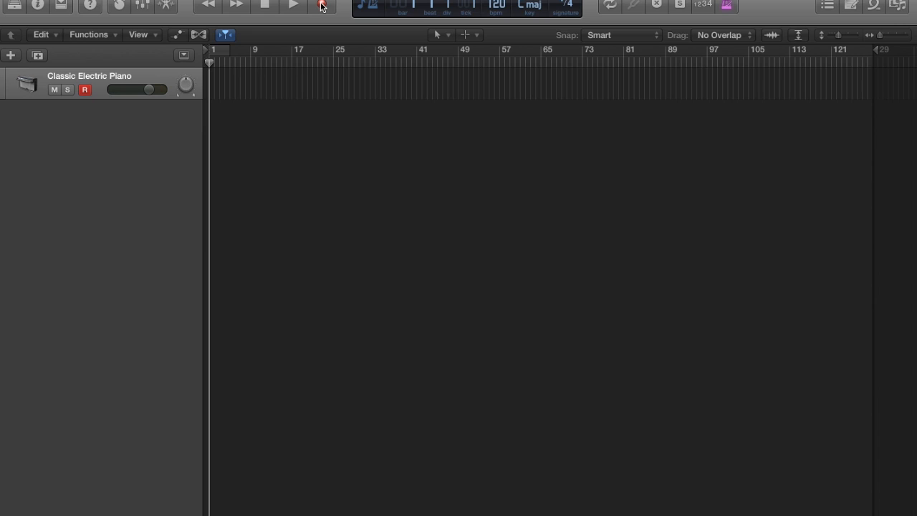
click(321, 6)
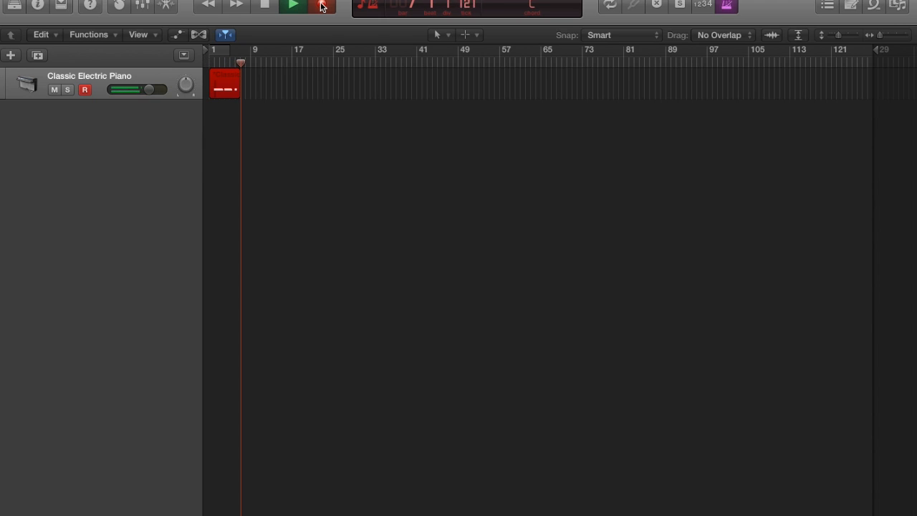
click(323, 6)
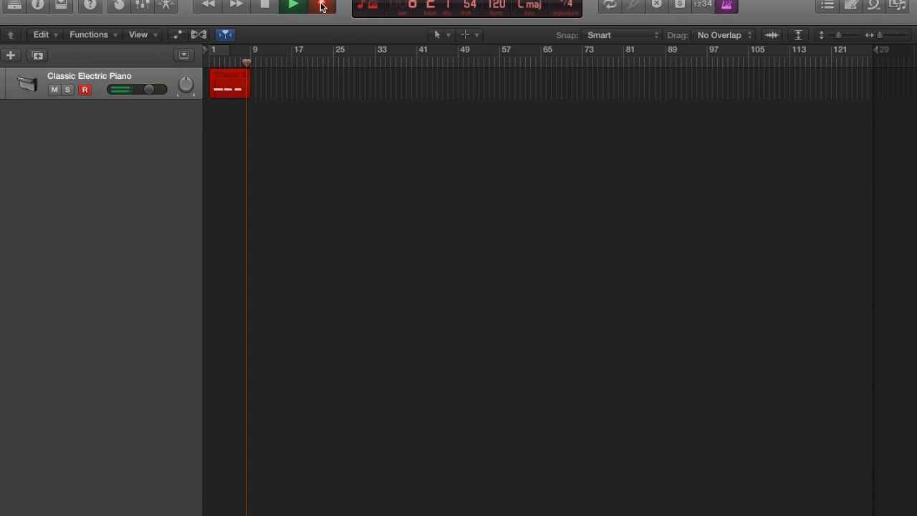
click(268, 7)
Trim the recorded electric piano region so it spans bars 2 to 8
scroll(296, 202, up, 5)
scroll(296, 201, left, 5)
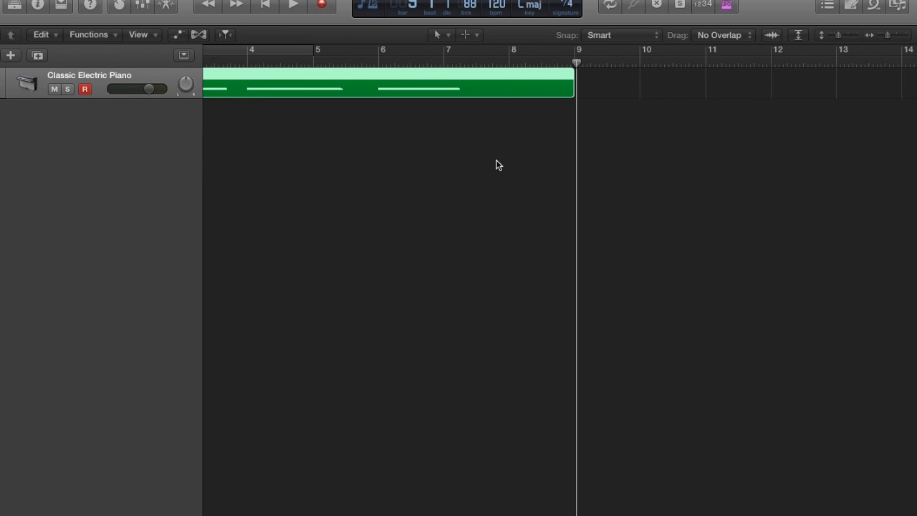
drag(575, 89, 509, 89)
scroll(492, 116, left, 5)
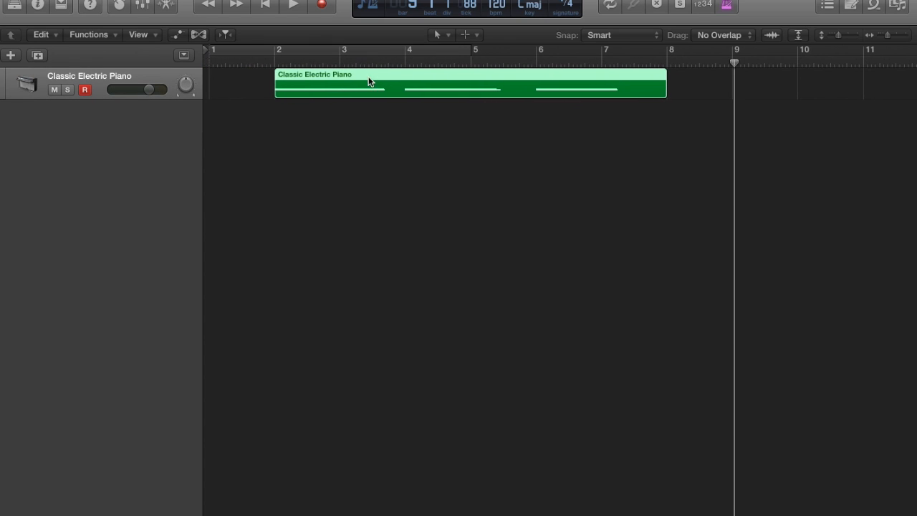
Play back the trimmed electric piano region from bar 2 and again from about bar 4
click(272, 63)
key(space)
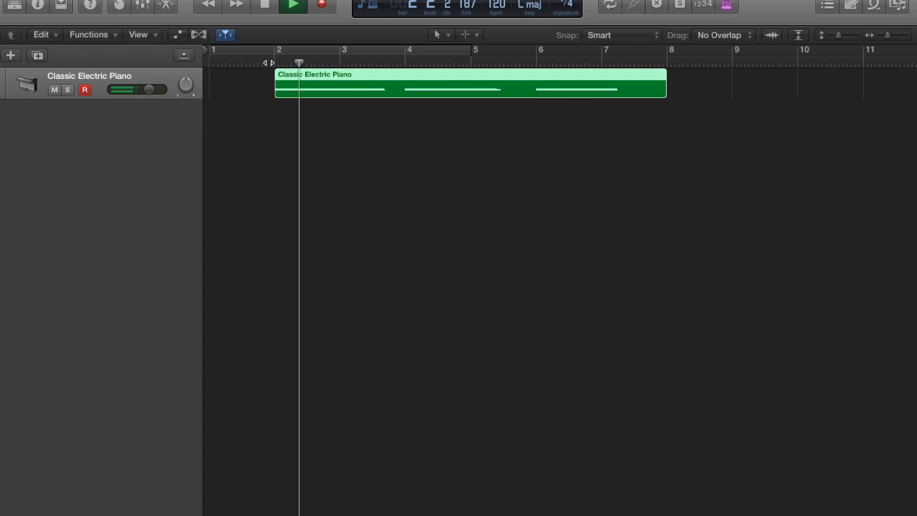
click(400, 63)
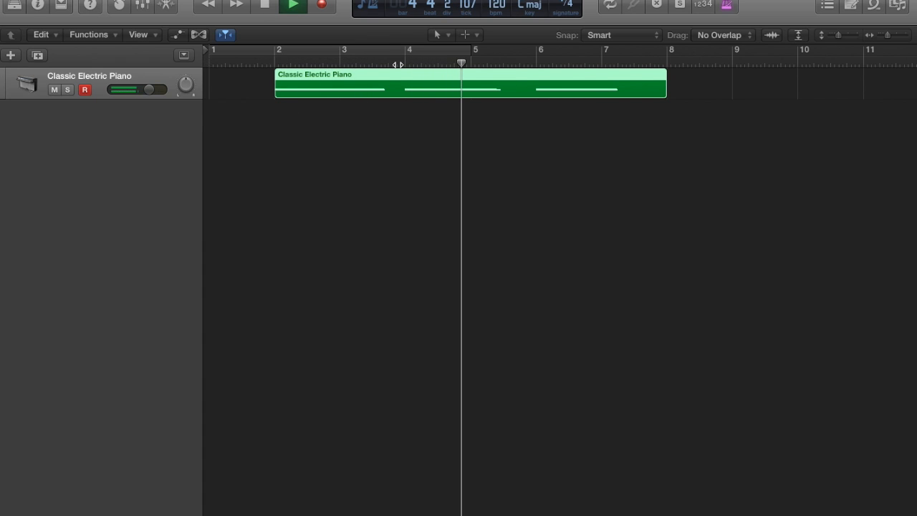
key(space)
Loop the electric piano region to about bar 16 and play across the first repeat point
key(super+Left)
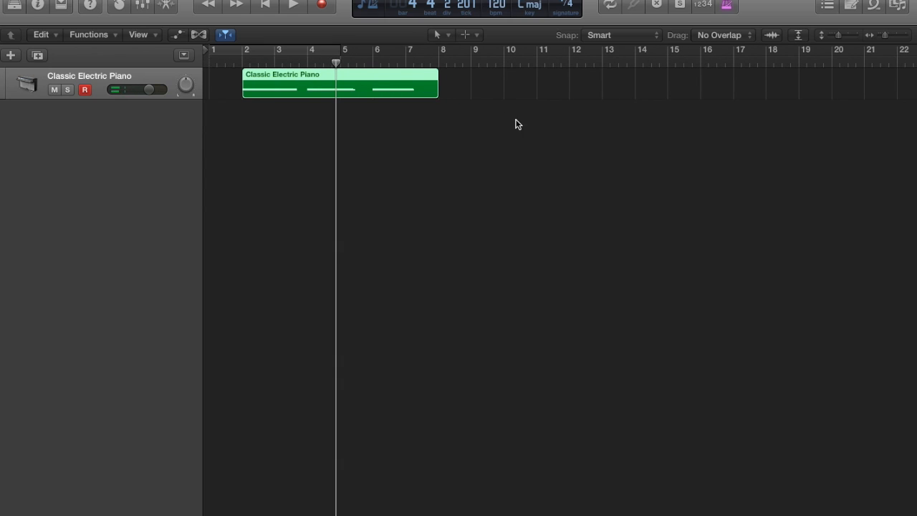
drag(434, 72, 716, 77)
click(396, 61)
key(space)
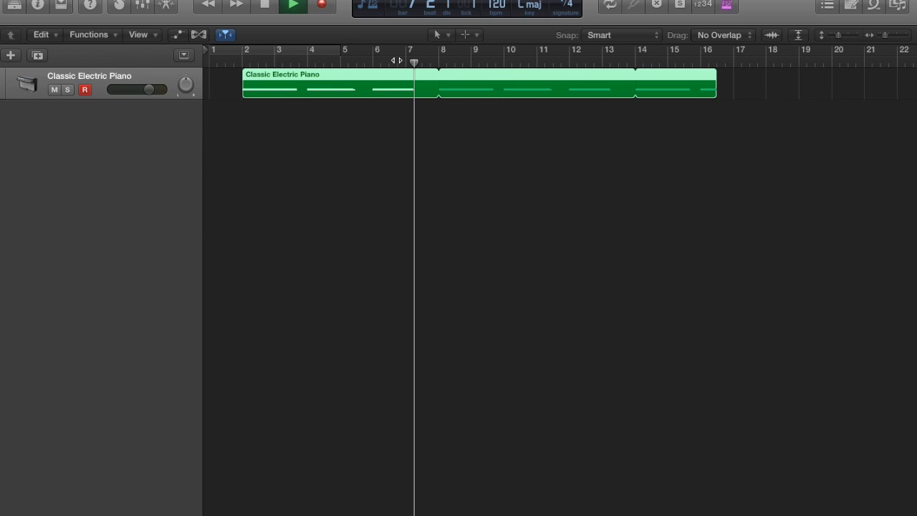
Enable the count-in, stop playback and extend the electric piano loop to about bar 104
click(704, 4)
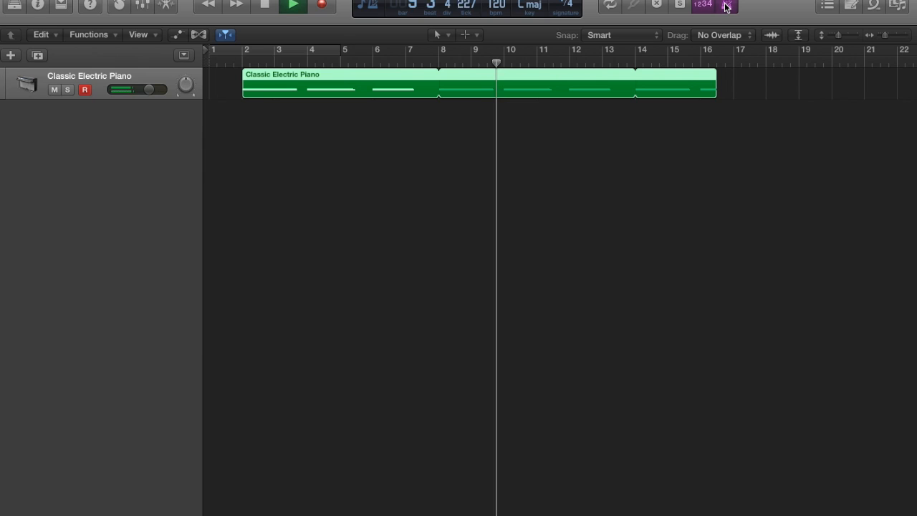
key(space)
scroll(479, 149, down, 5)
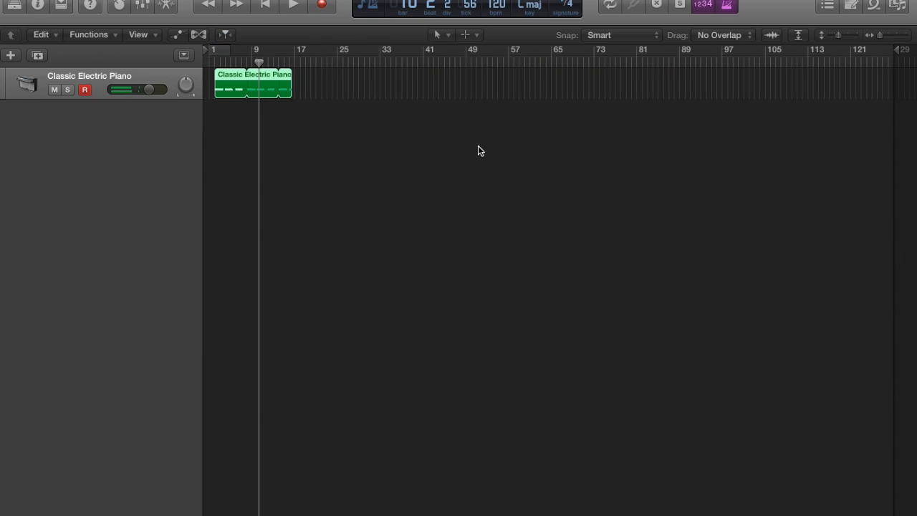
drag(290, 72, 755, 95)
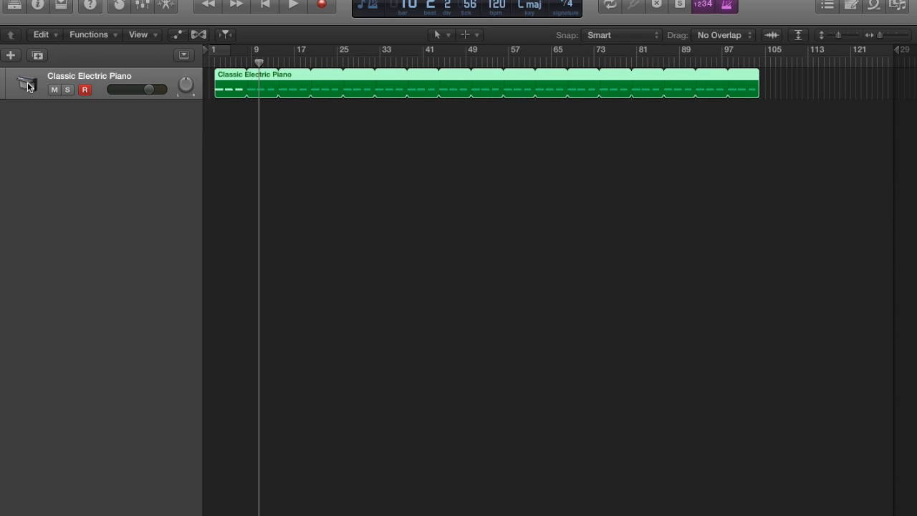
Duplicate the electric piano track and assign the Sea of Glass synthesizer pad patch to the new track
key(super+d)
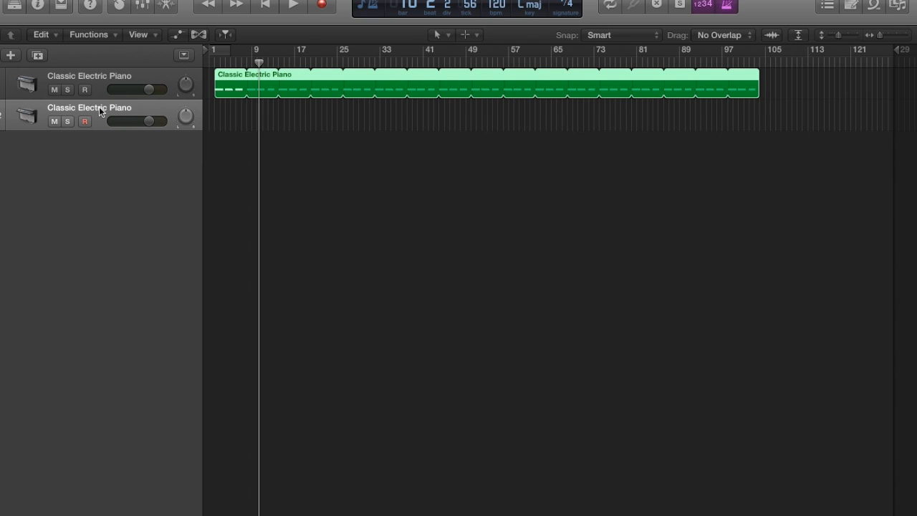
click(15, 7)
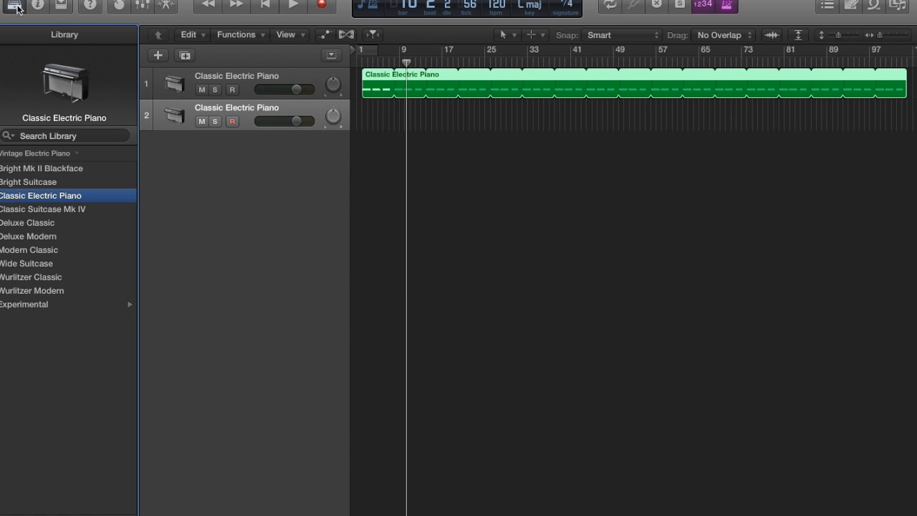
click(14, 154)
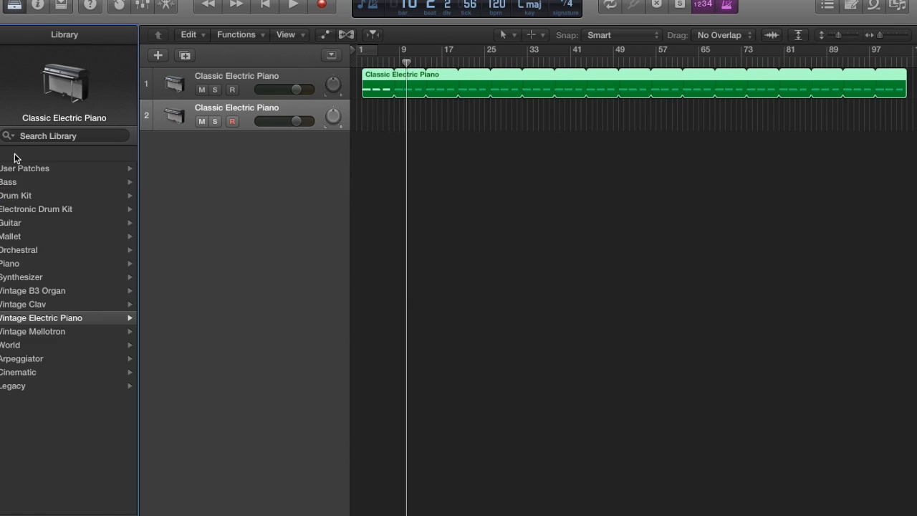
click(27, 277)
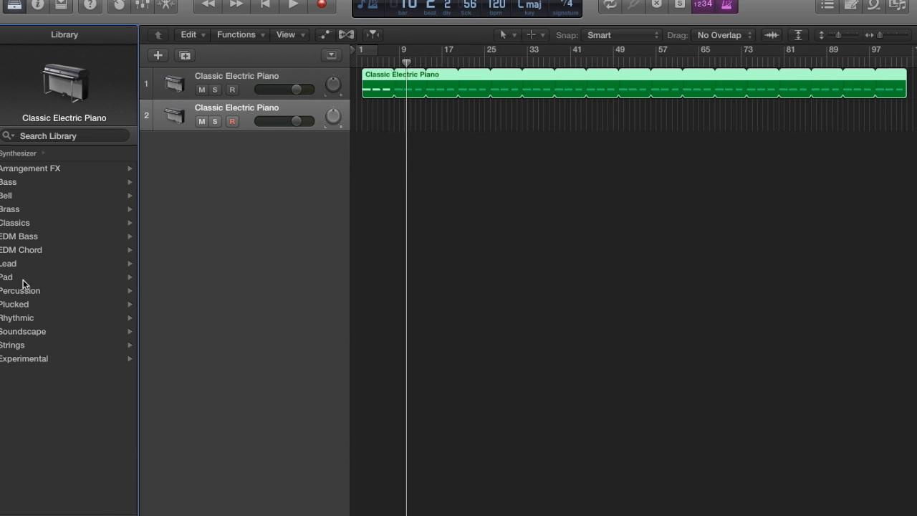
click(23, 278)
scroll(61, 359, down, 8)
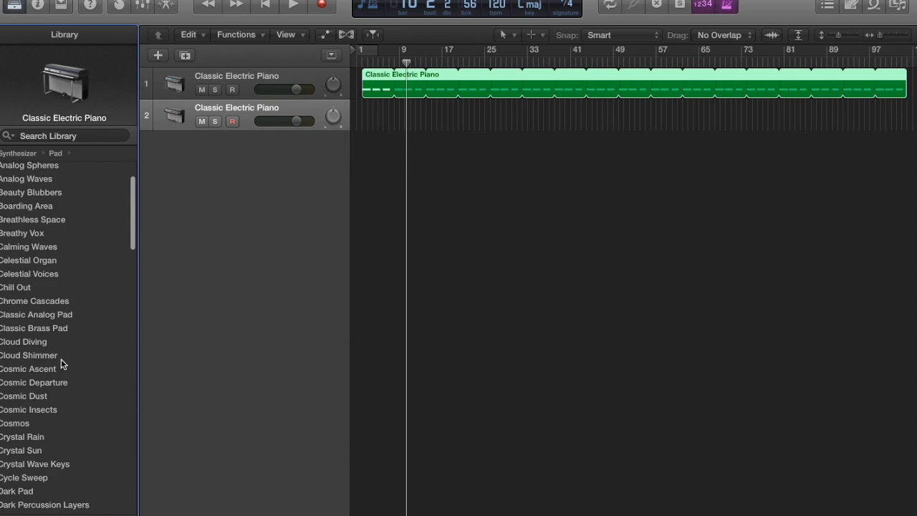
scroll(61, 359, down, 20)
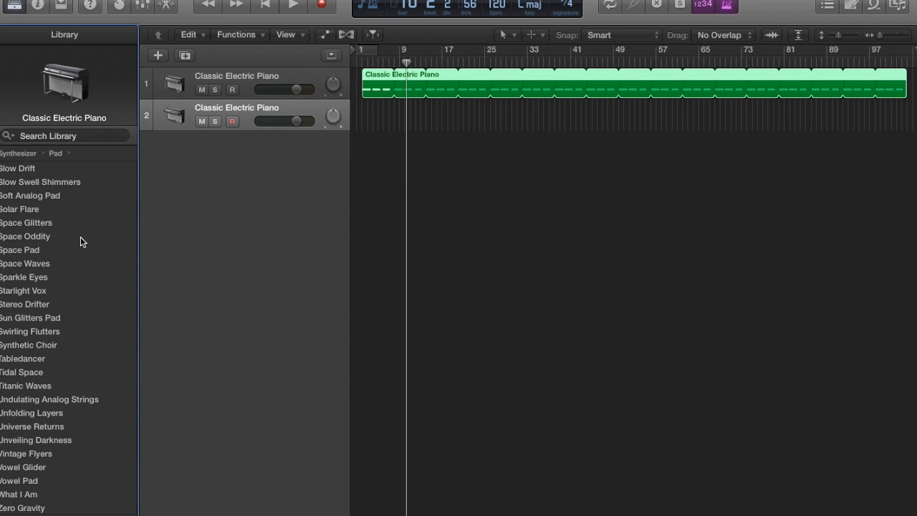
scroll(80, 238, up, 3)
scroll(80, 237, up, 5)
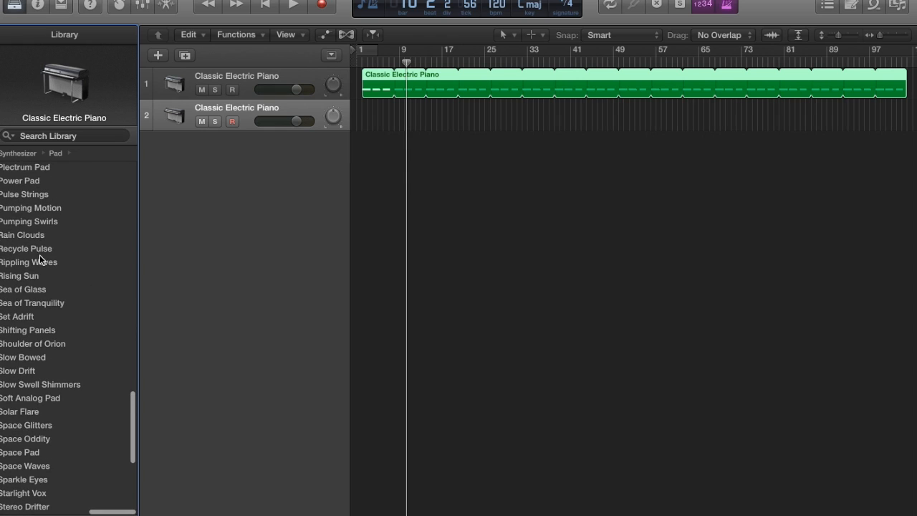
click(24, 290)
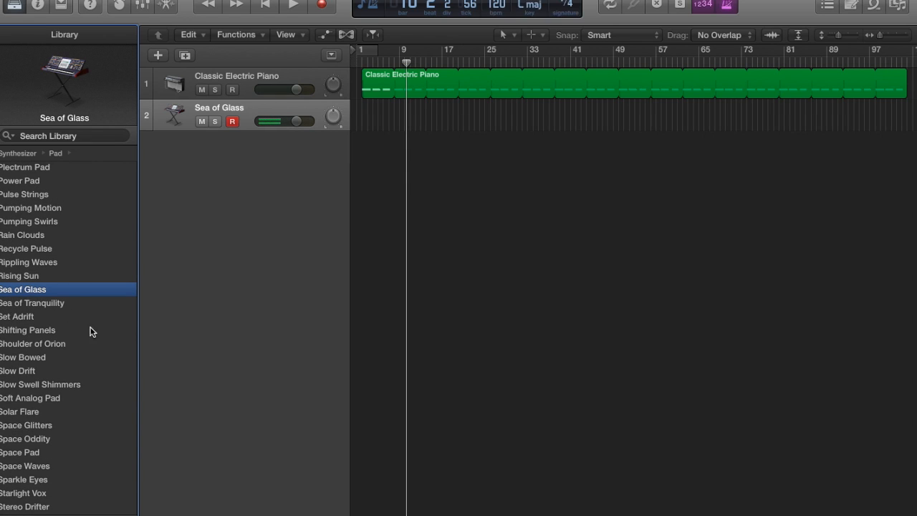
Record a part on the Sea of Glass track from bar 1 and loop its region to about bar 104
click(265, 3)
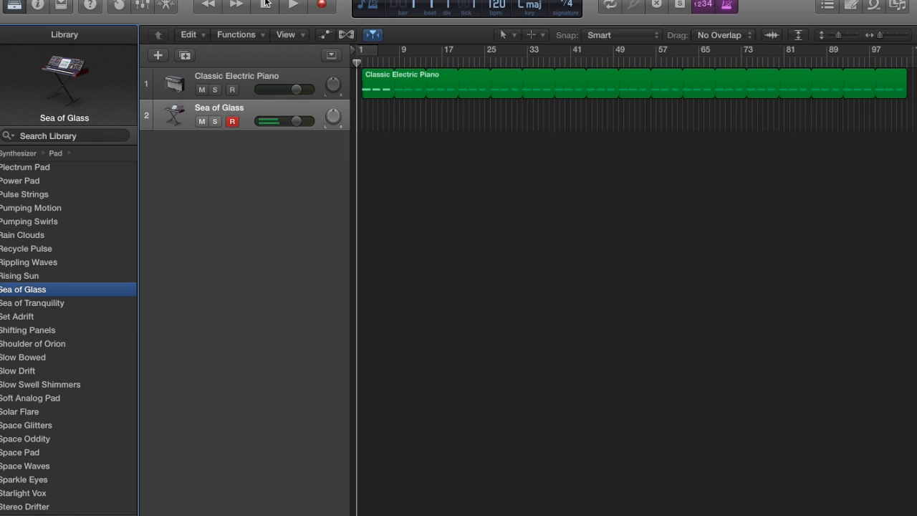
click(323, 6)
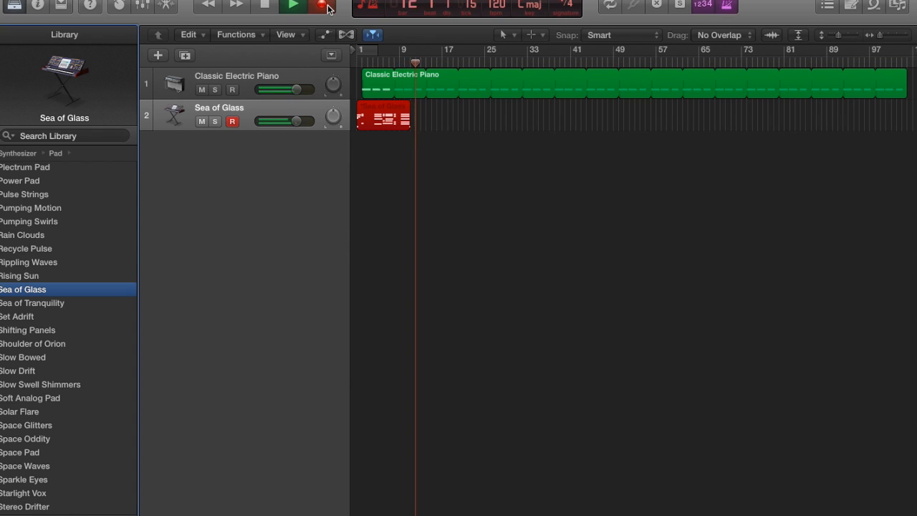
key(space)
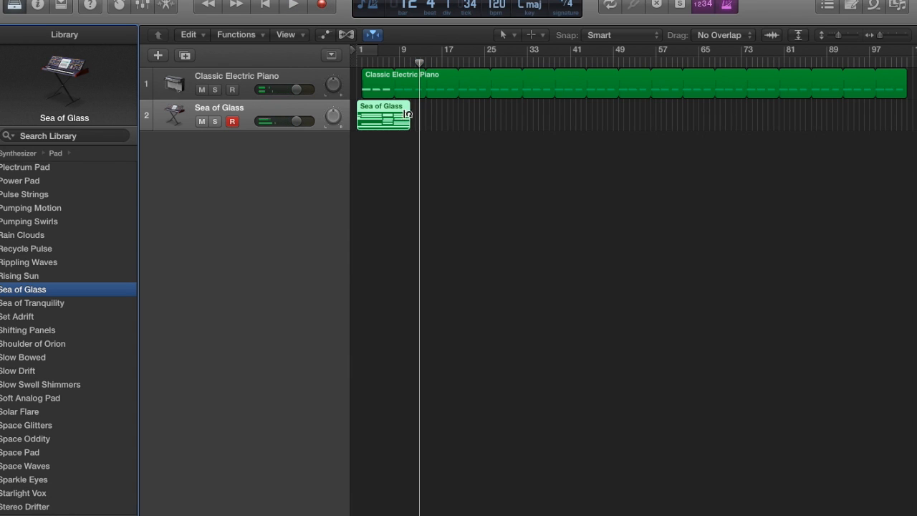
drag(407, 120, 868, 125)
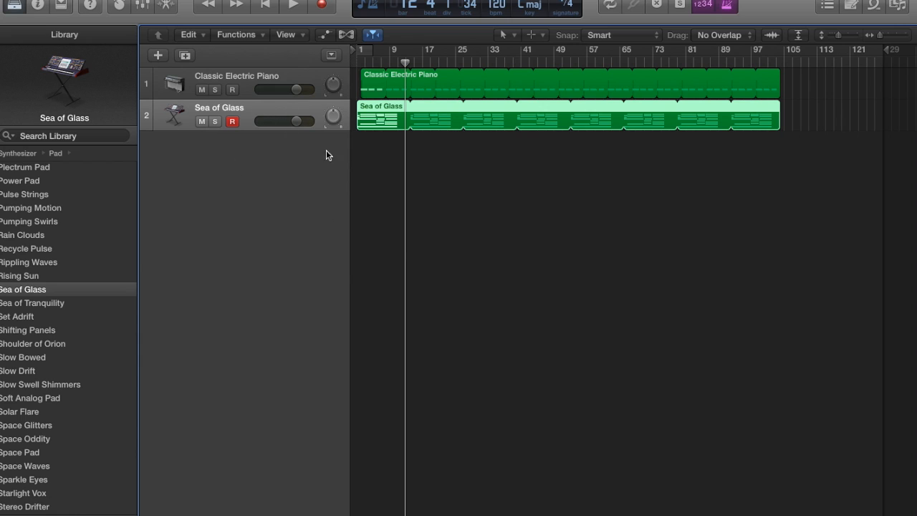
Select the Classic Electric Piano track and move the playhead to bar 2
click(299, 72)
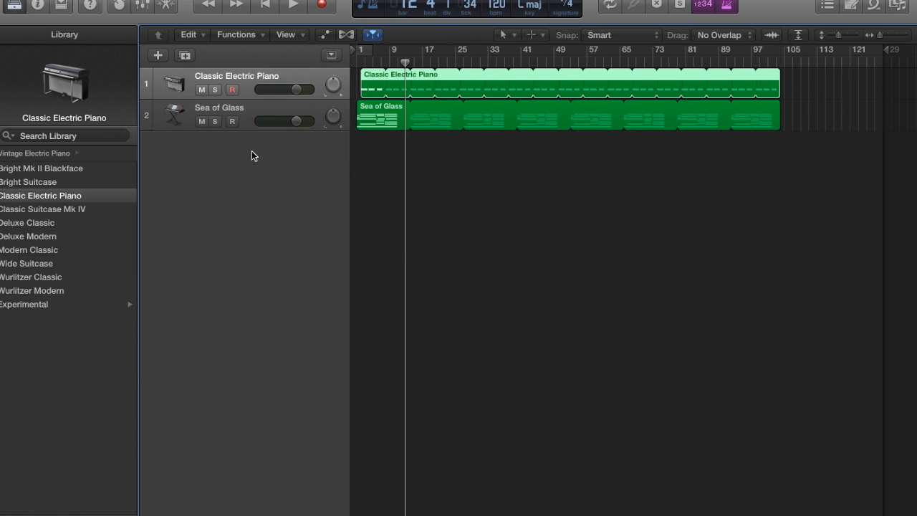
mouse_move(12, 80)
click(361, 62)
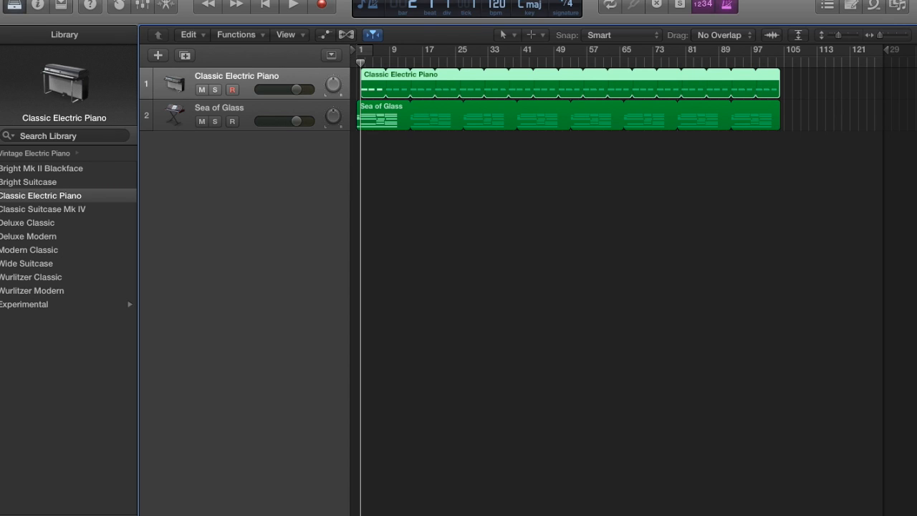
click(238, 0)
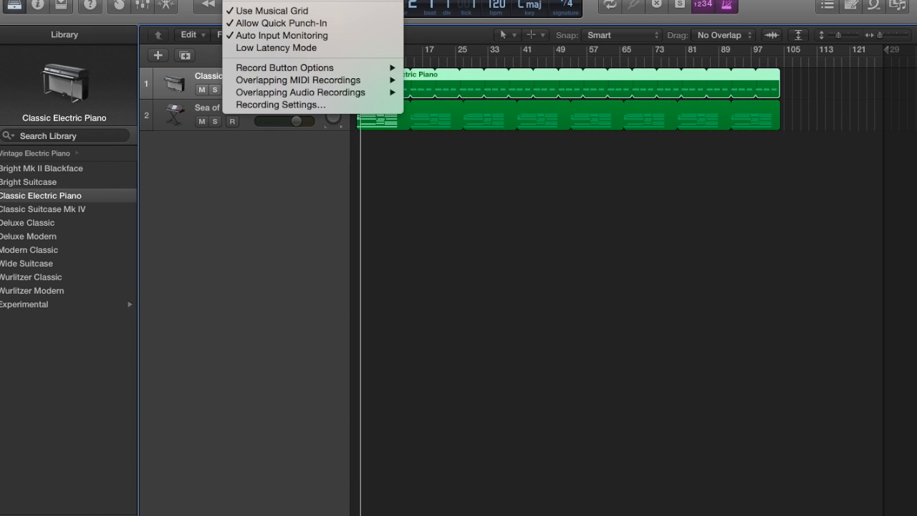
mouse_move(95, 0)
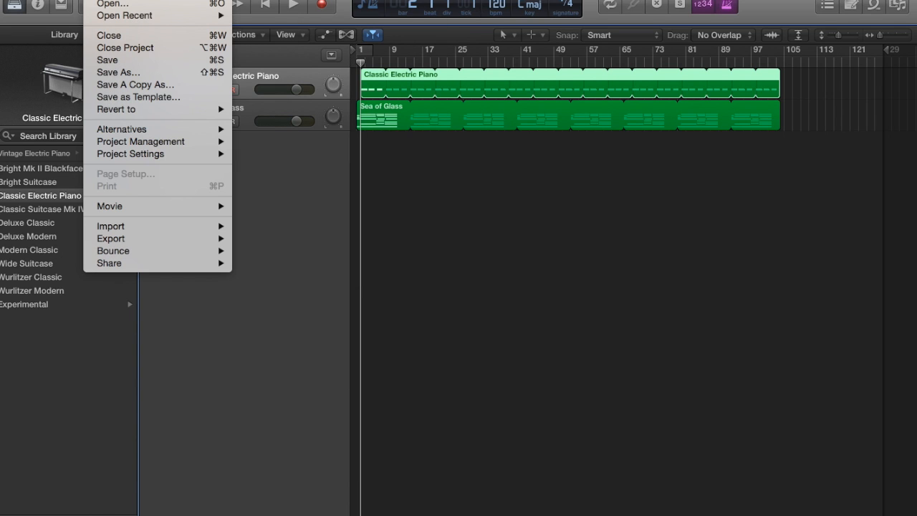
mouse_move(123, 0)
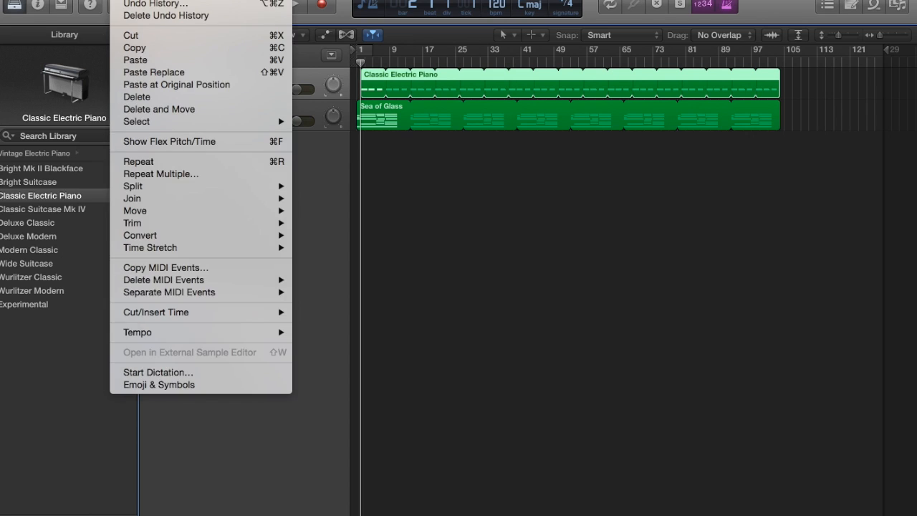
Add a new Drummer track below the electric piano track and play the arrangement from the beginning
mouse_move(158, 0)
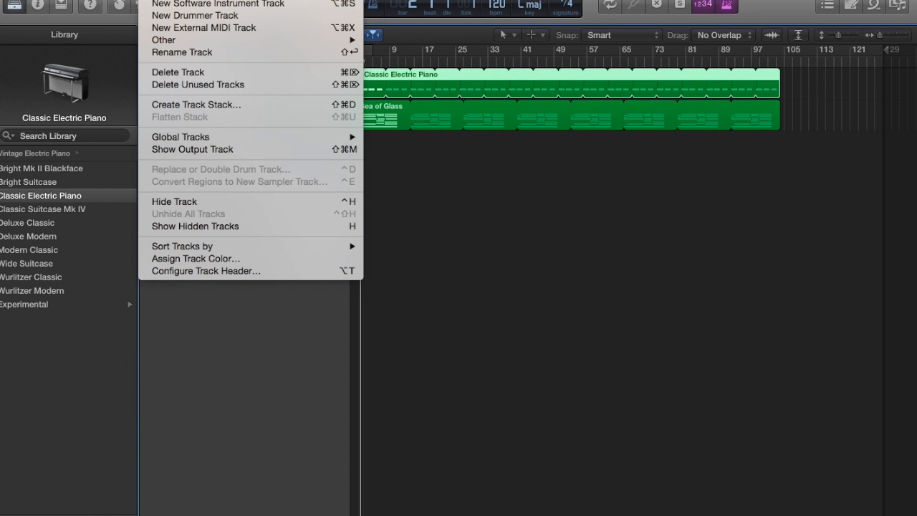
click(164, 16)
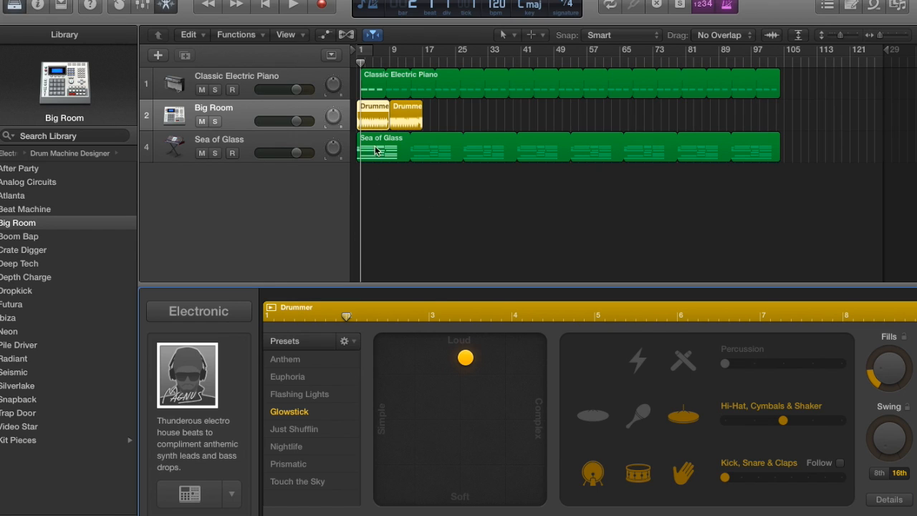
click(280, 7)
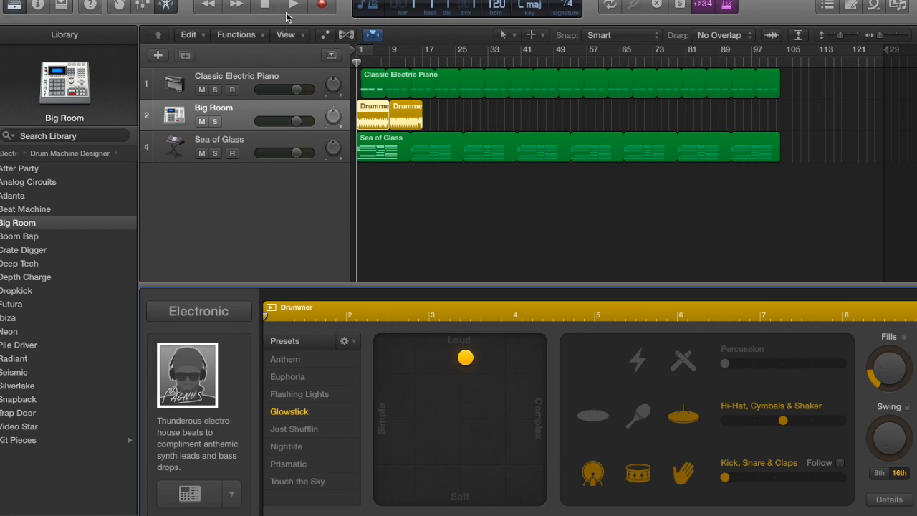
click(293, 6)
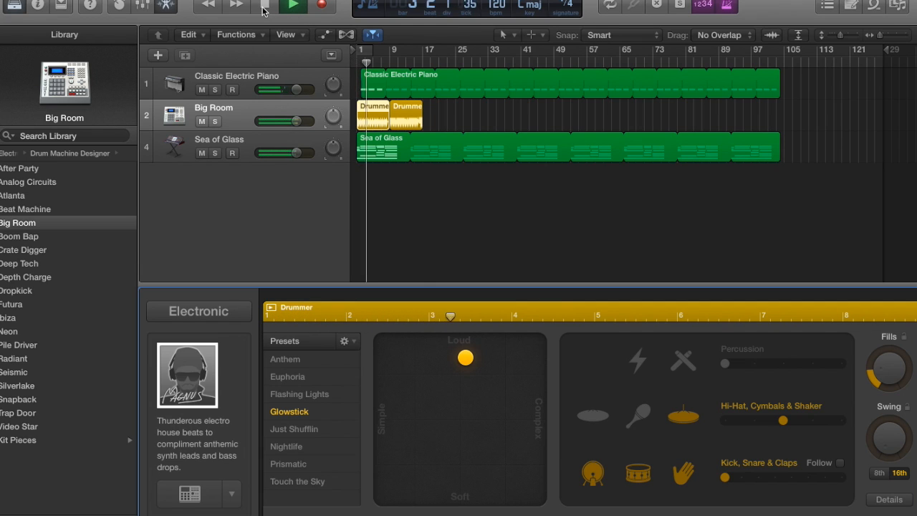
click(264, 8)
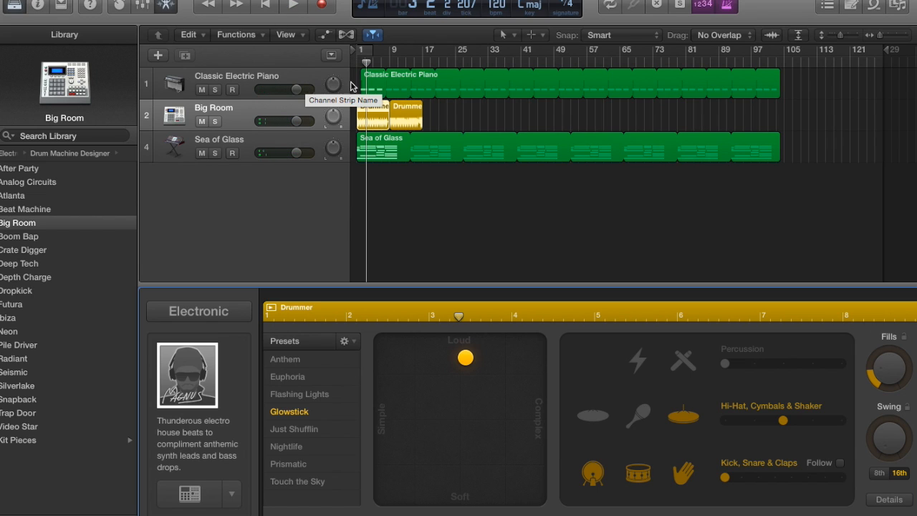
Make the first Drummer region softer and slightly more complex, and play it back from bar 1
double_click(371, 116)
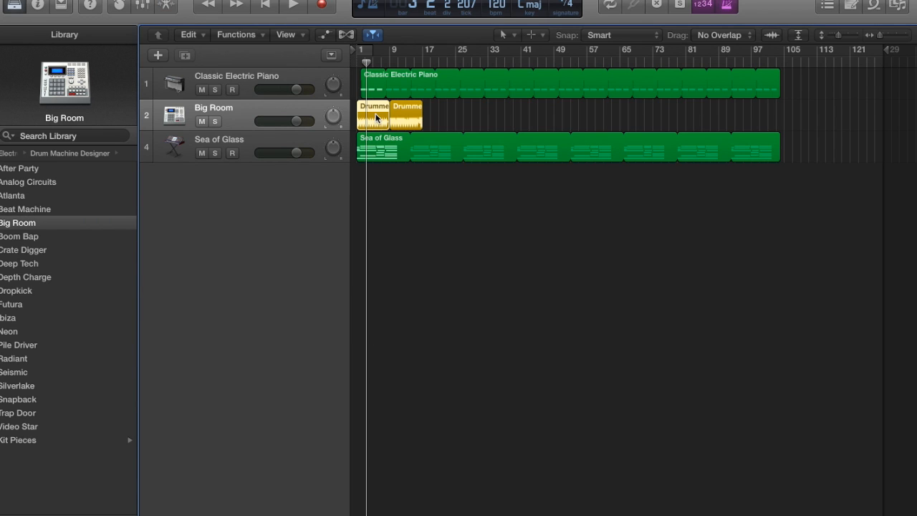
double_click(375, 115)
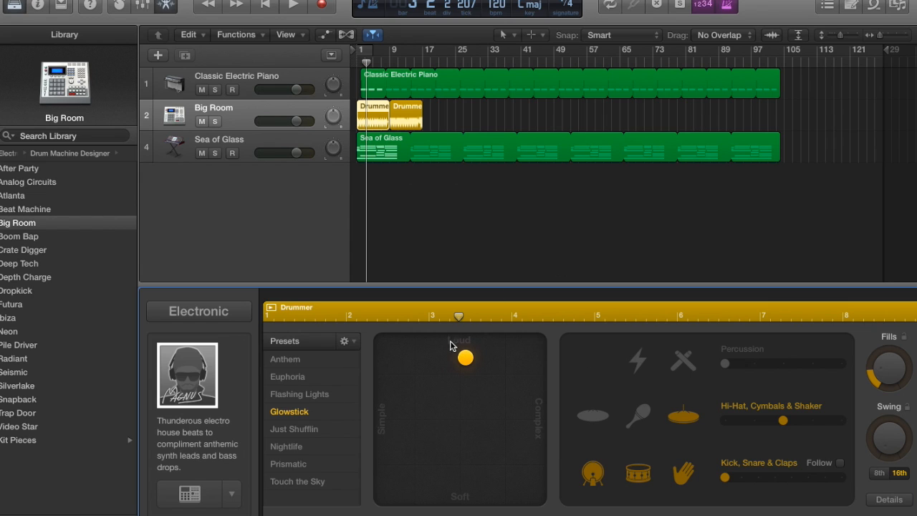
drag(467, 359, 495, 446)
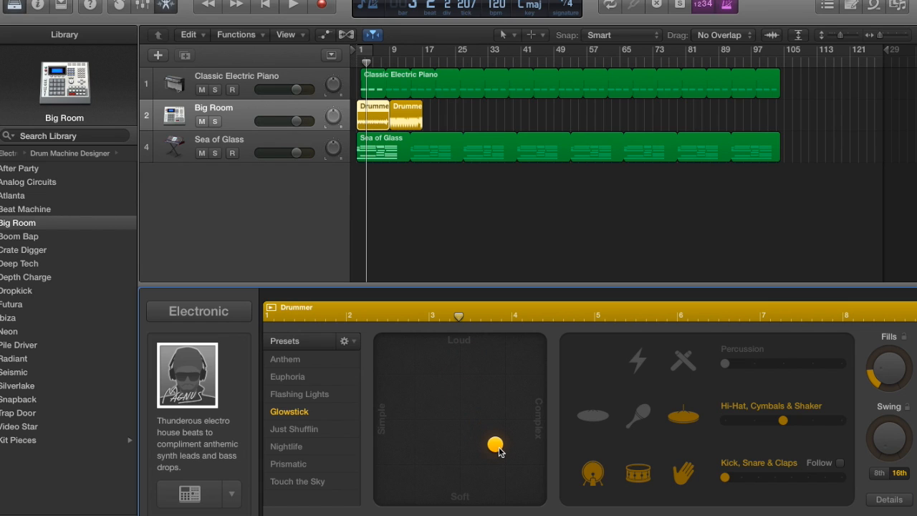
drag(365, 63, 343, 63)
key(space)
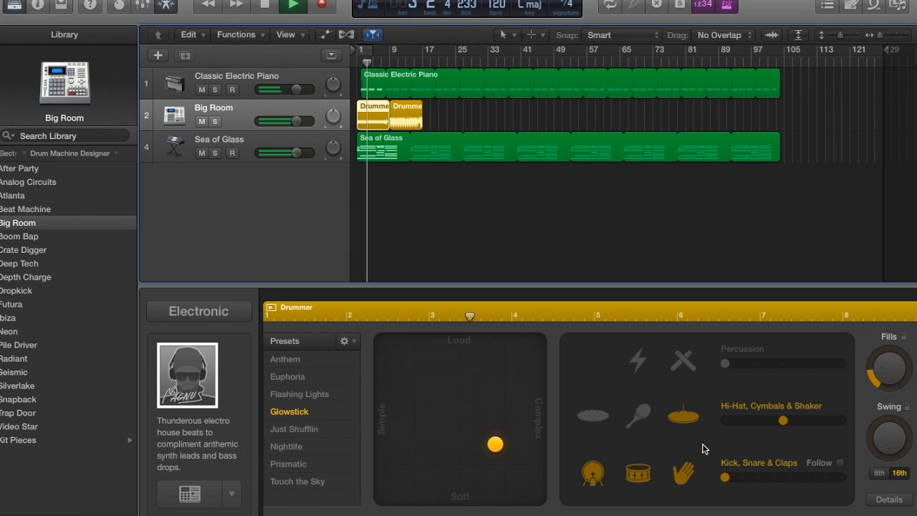
key(space)
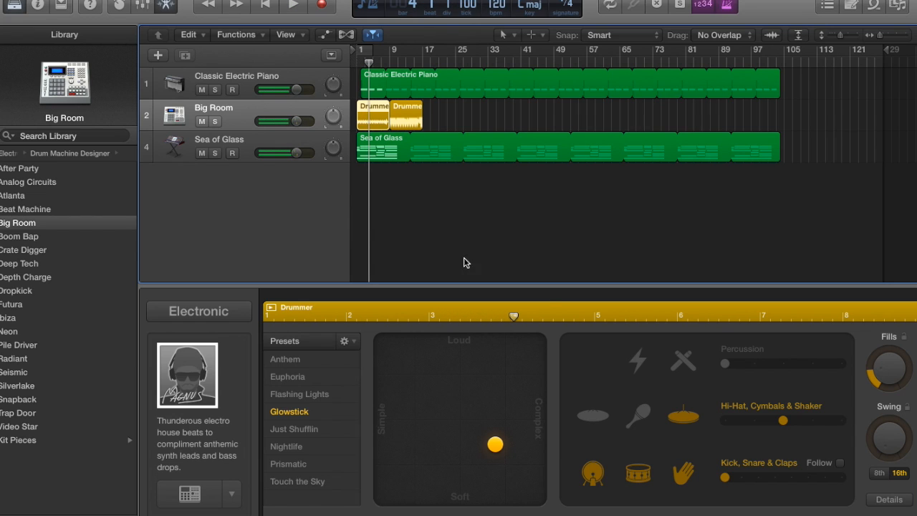
Select the second Drummer region and listen to it from bar 9
click(389, 60)
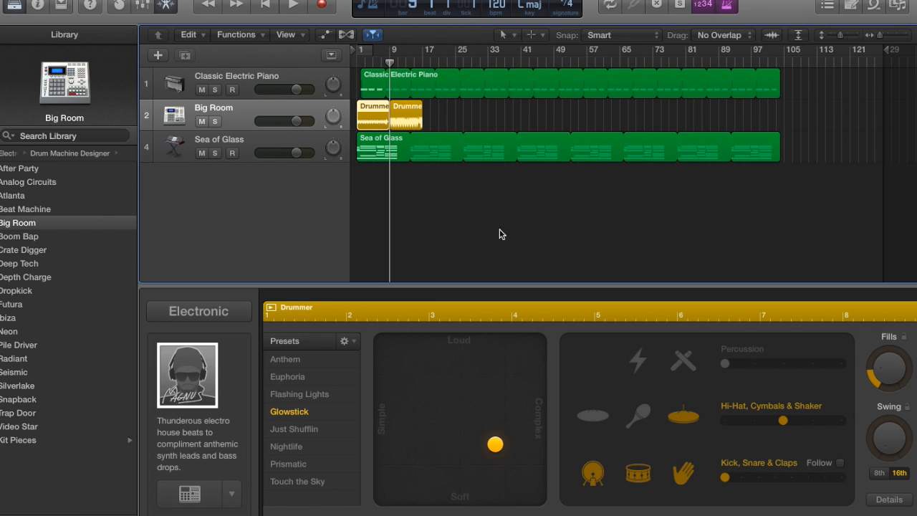
click(400, 111)
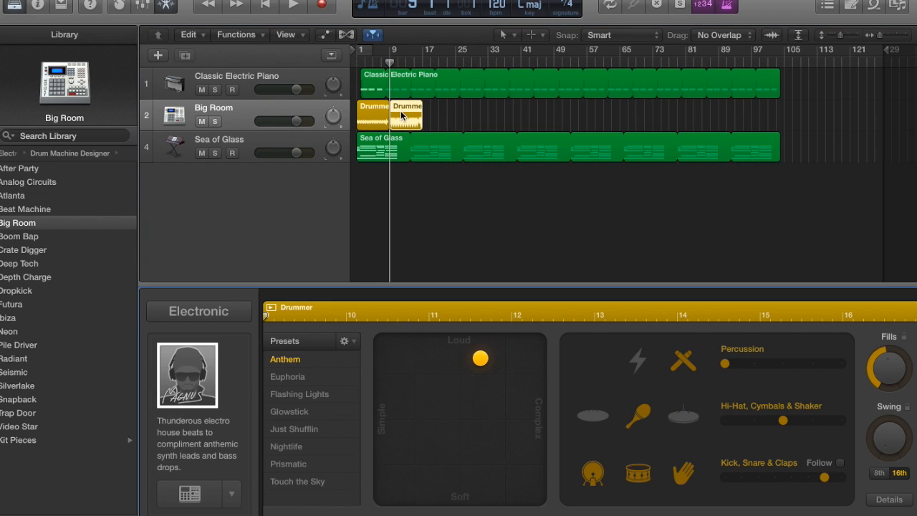
key(space)
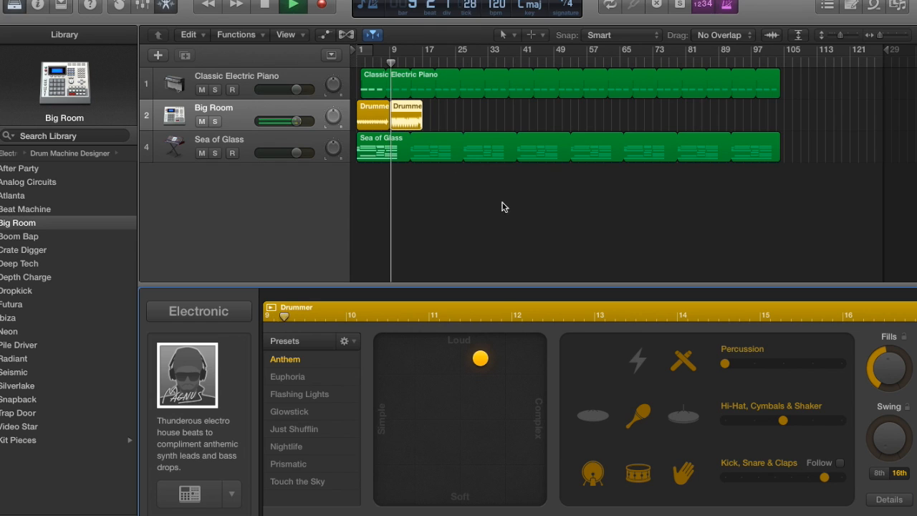
key(space)
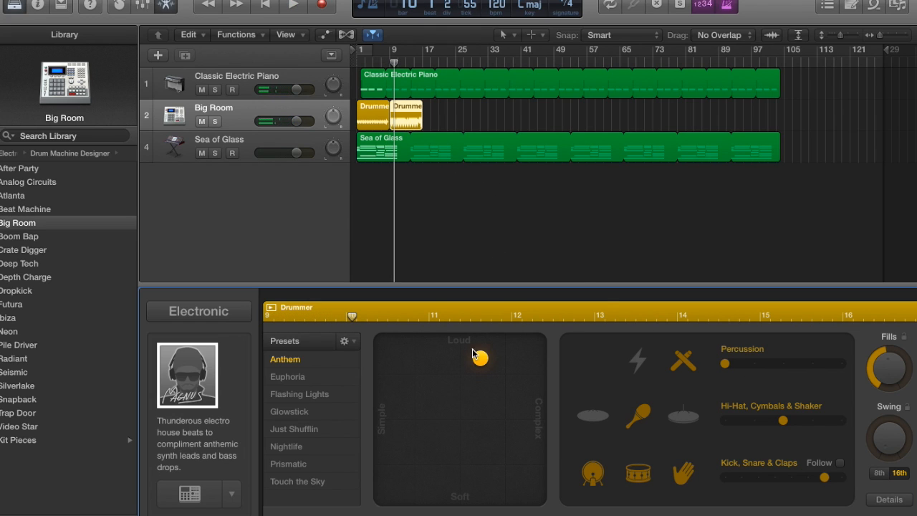
Make the second Drummer region much softer without claps and audition the transition into it from about bar 7
drag(480, 358, 480, 476)
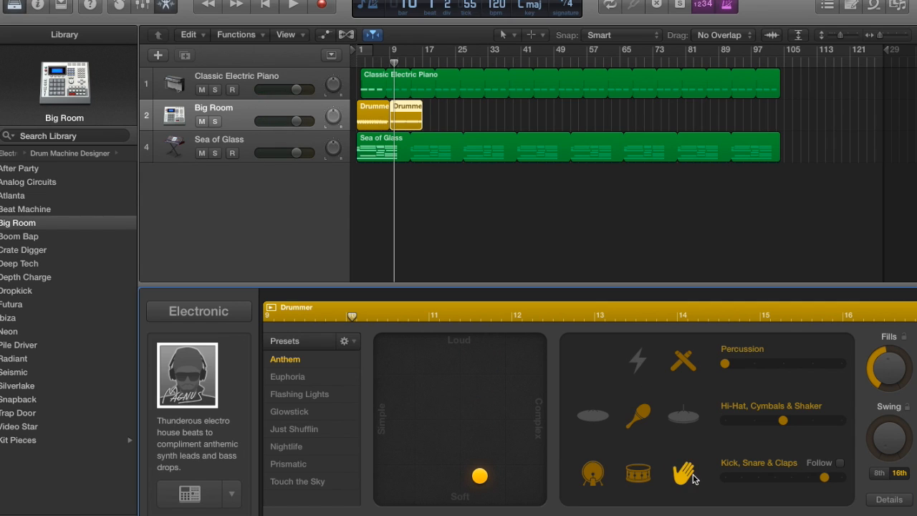
click(381, 62)
key(space)
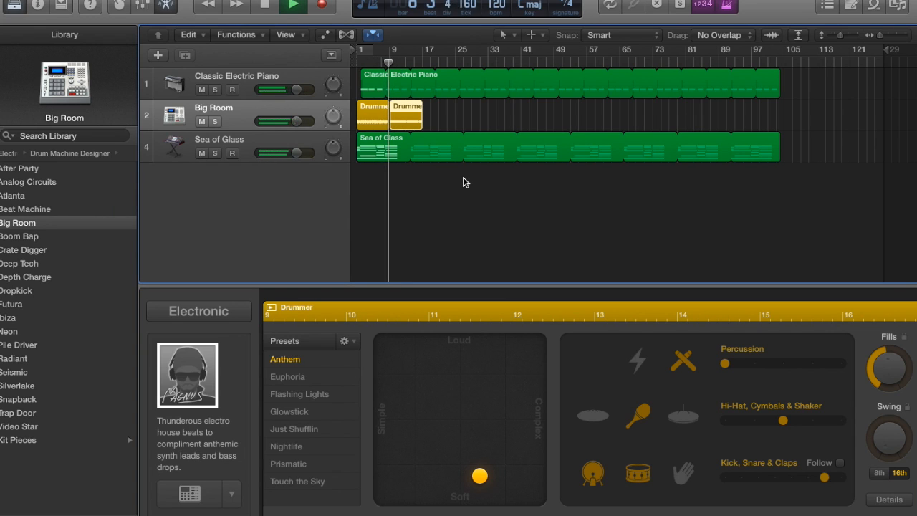
key(super+Right)
key(super+Right)
key(super+Right)
key(super+Right)
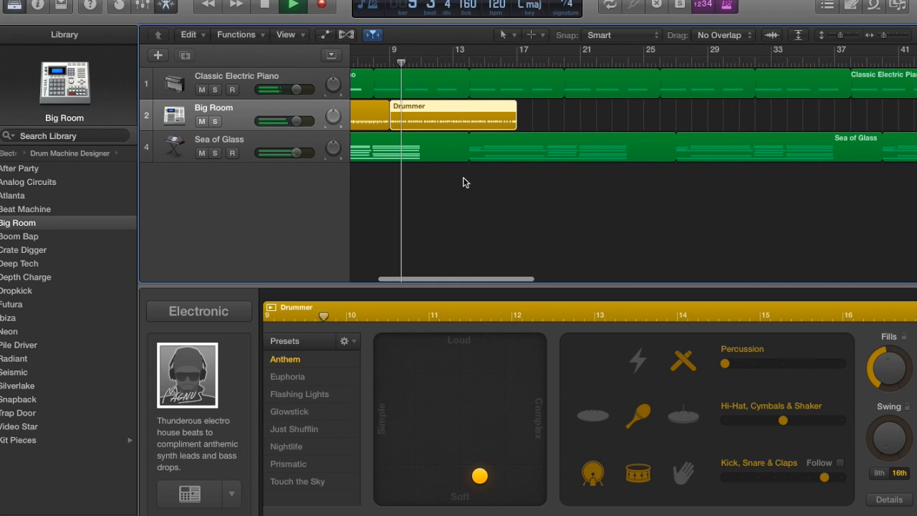
Match the second Drummer region's loudness and complexity to those of the first region
click(375, 119)
click(427, 118)
drag(480, 475, 495, 440)
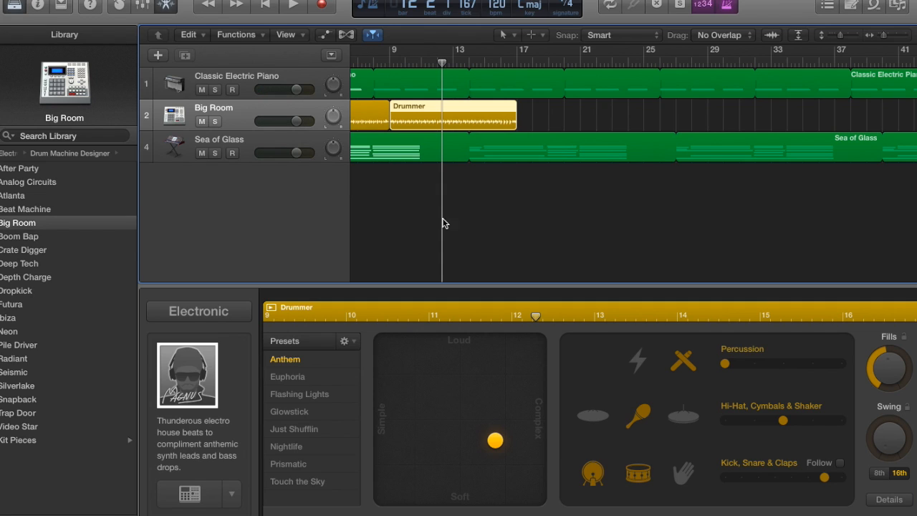
Copy both Big Room Drummer regions and paste them end to end along the track to about bar 113
scroll(398, 123, left, 3)
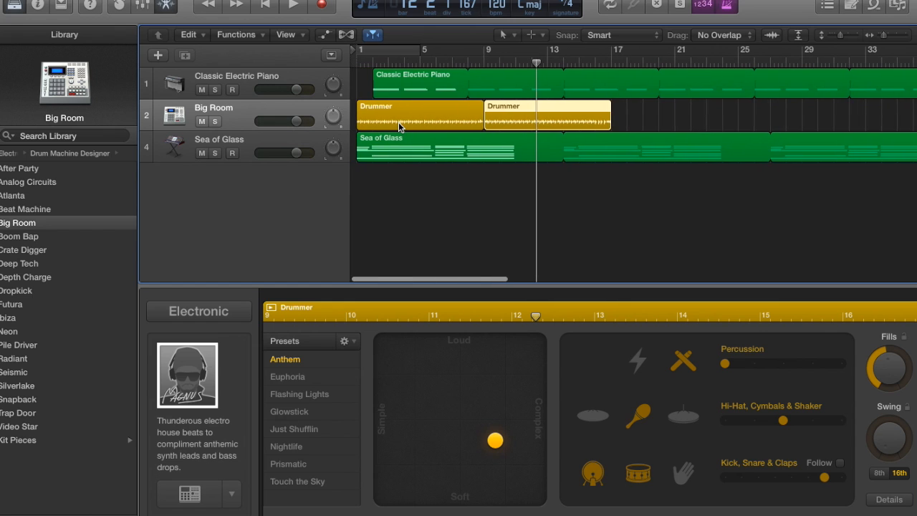
scroll(406, 142, down, 3)
scroll(405, 145, up, 3)
scroll(406, 146, down, 3)
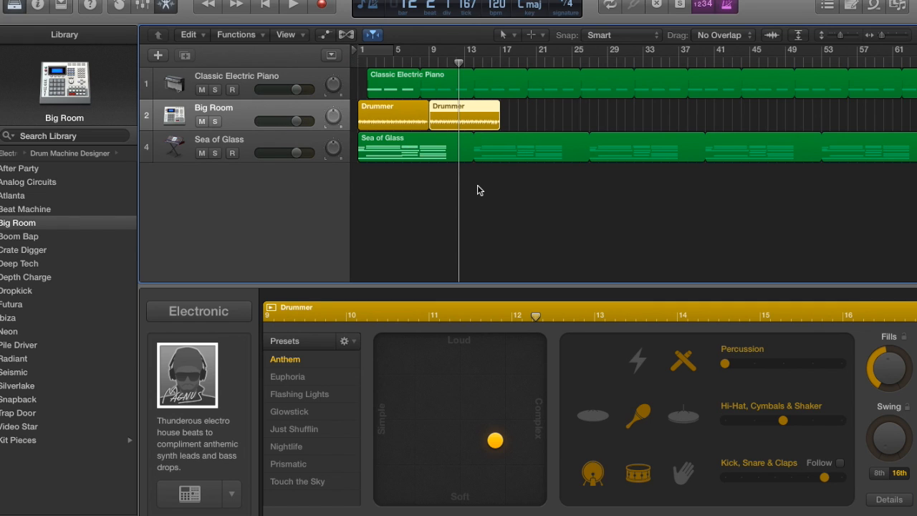
click(408, 113)
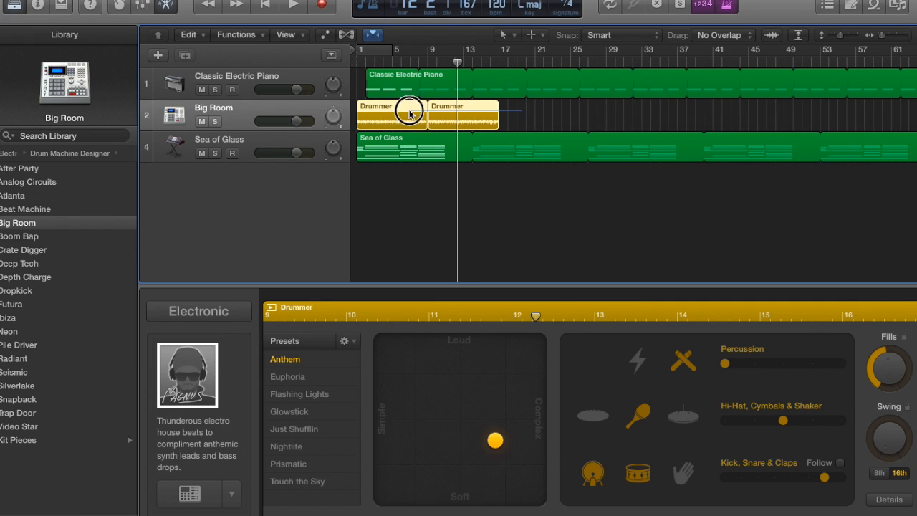
click(497, 61)
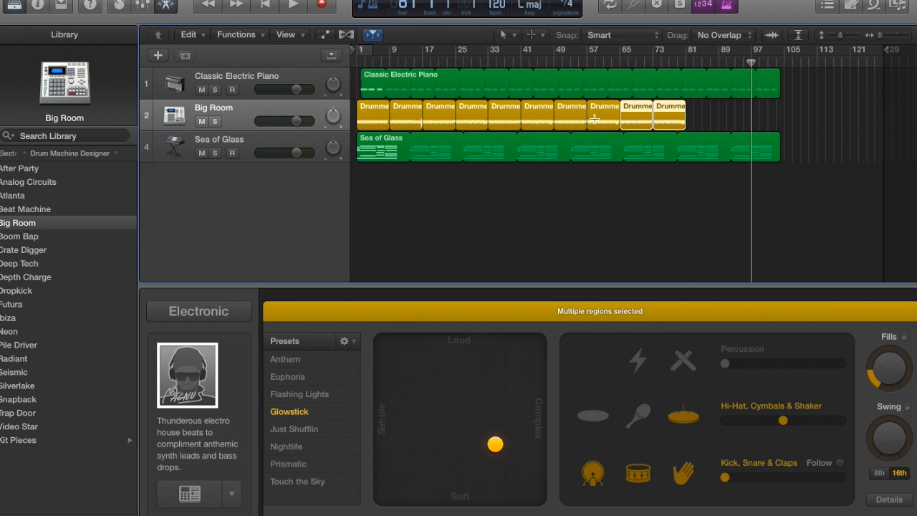
key(super+v)
click(823, 146)
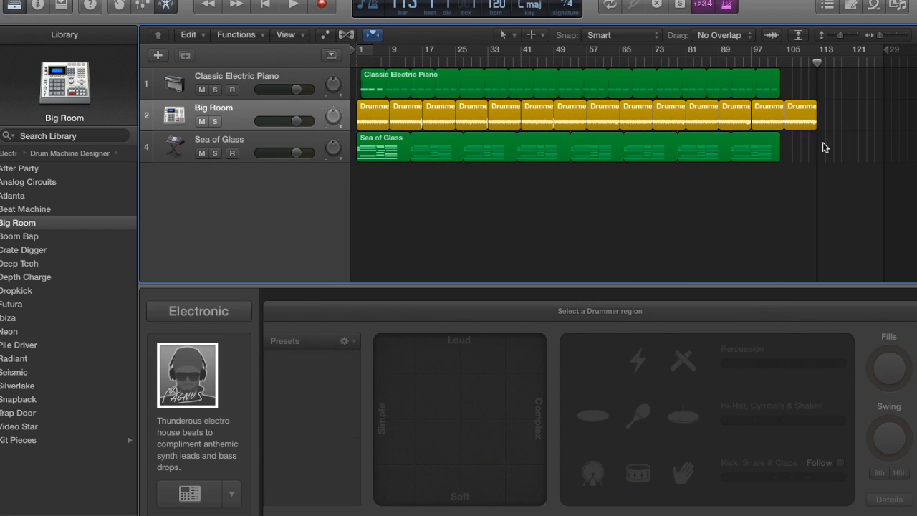
Delete the surplus last Drummer region extending past the other tracks and mute the Big Room track
click(808, 118)
key(Delete)
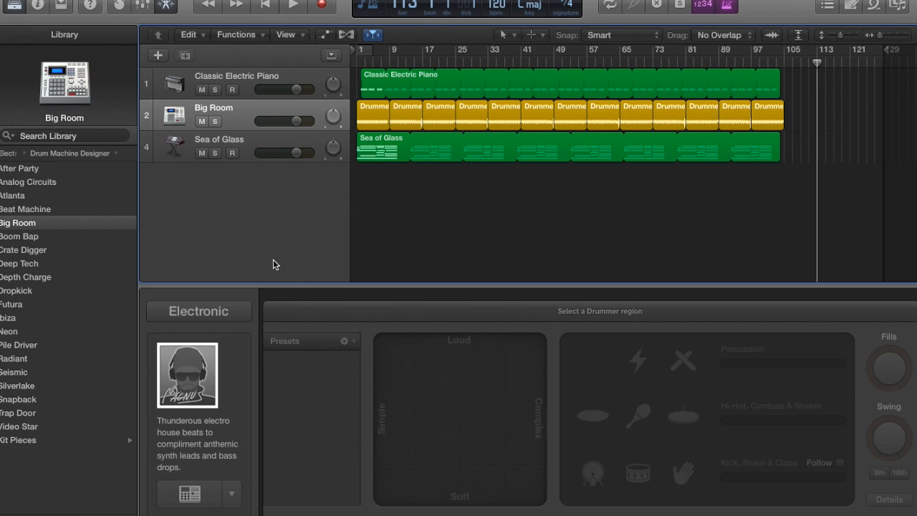
click(202, 121)
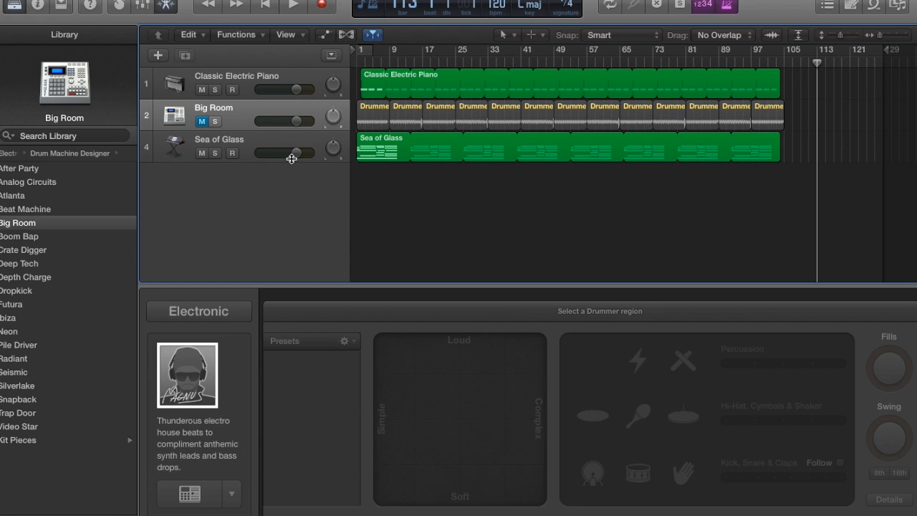
Add a new software instrument track and assign it the Boutique 808 patch from the electronic drum kits' Drum Machine category
click(186, 0)
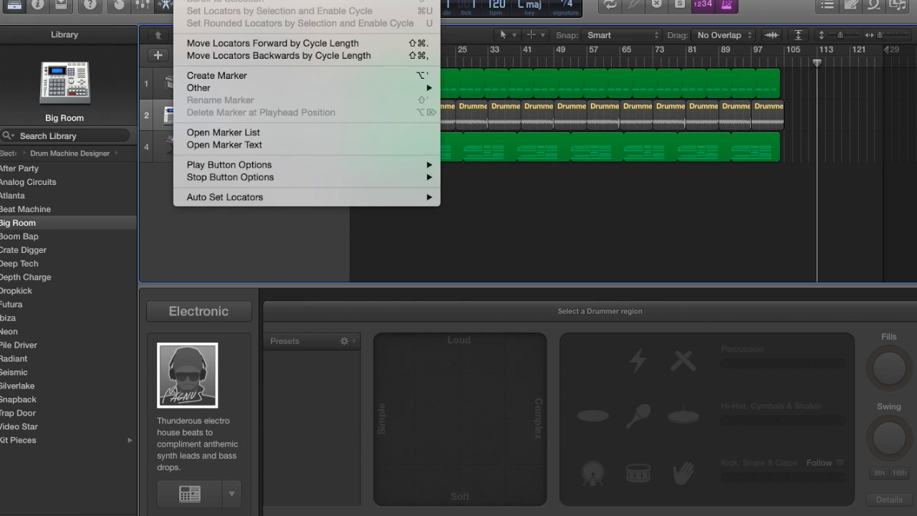
mouse_move(156, 0)
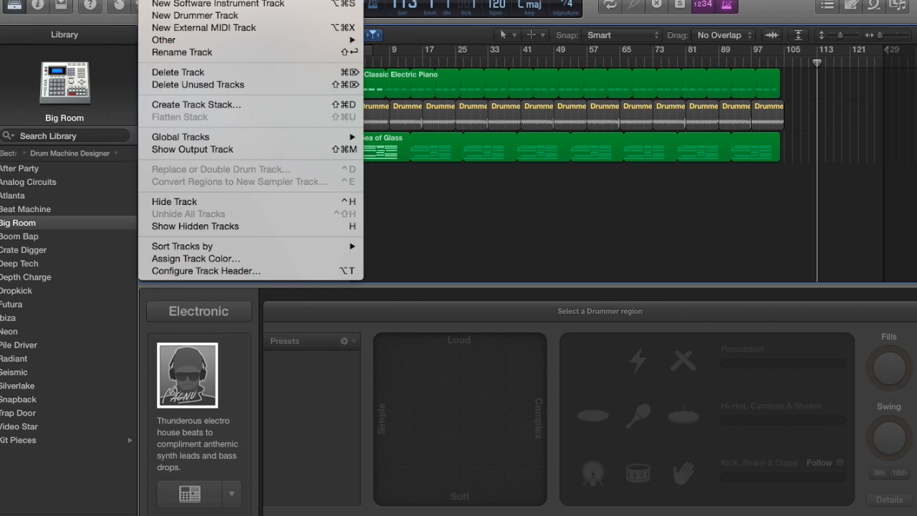
click(174, 6)
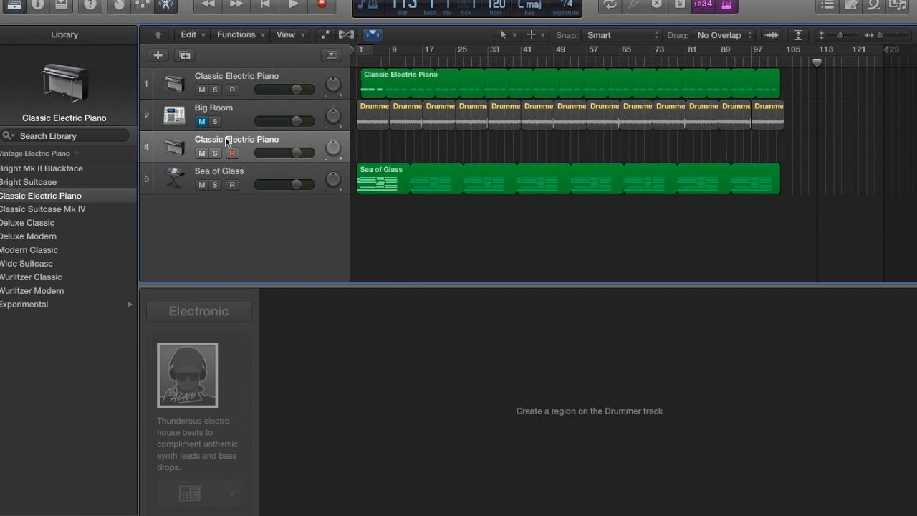
click(25, 152)
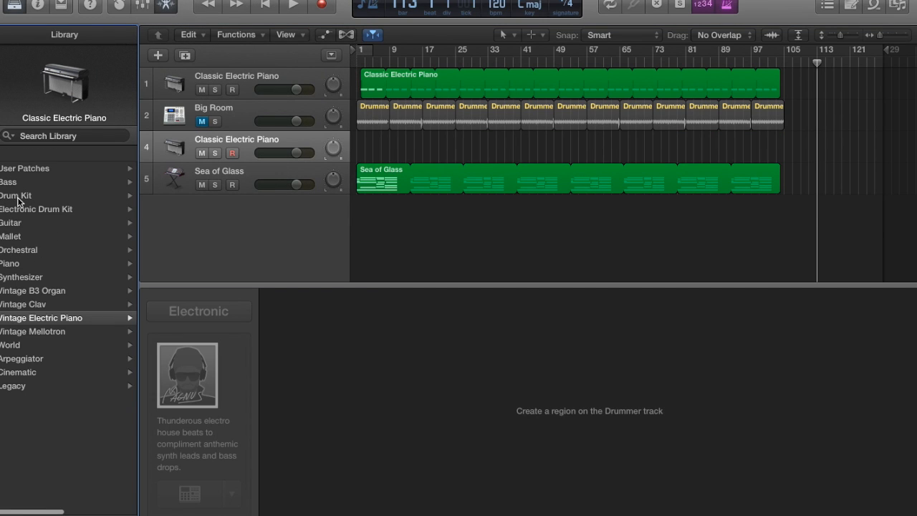
click(35, 209)
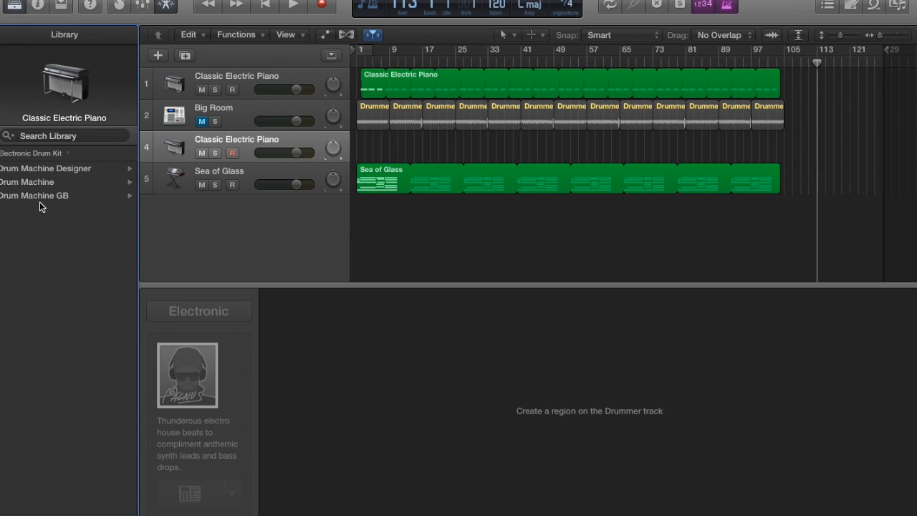
click(55, 181)
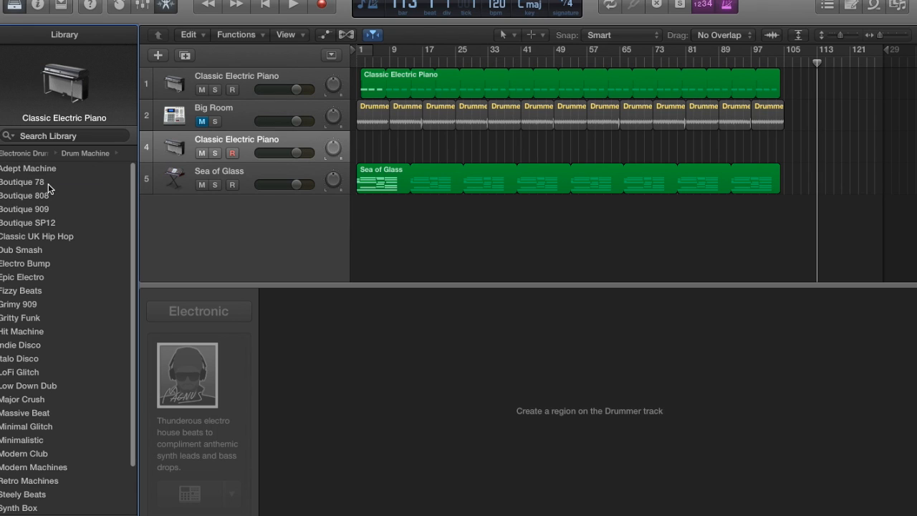
click(25, 194)
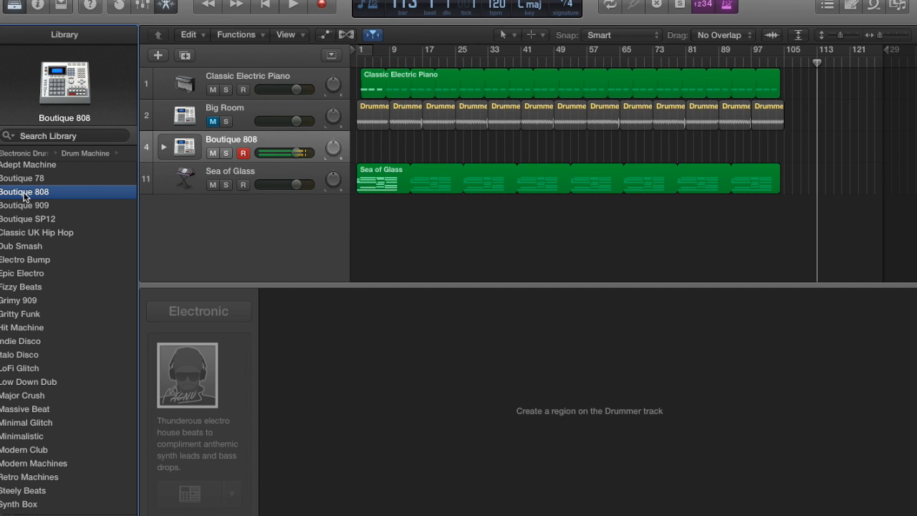
key(XF86AudioMute)
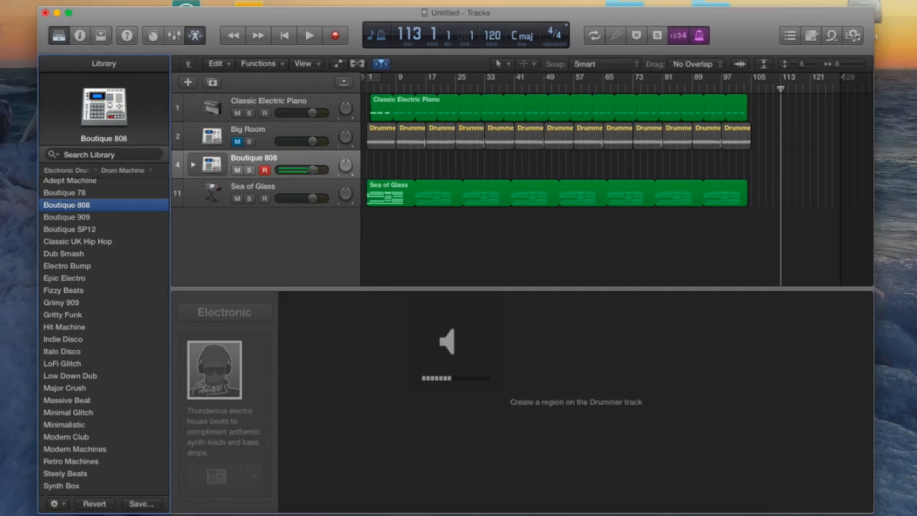
key(ctrl+Up)
click(544, 119)
Record a MIDI drum part on the Boutique 808 track from the start of the project to about bar 19
click(265, 6)
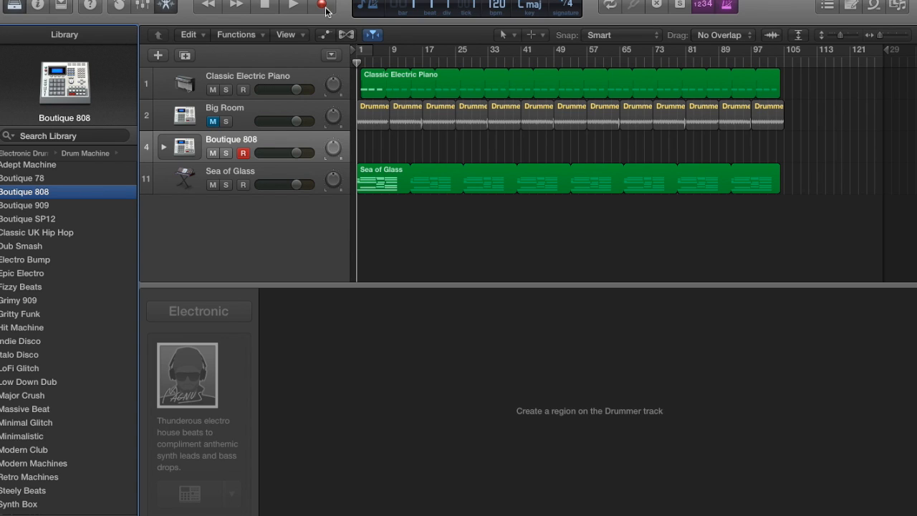
click(320, 6)
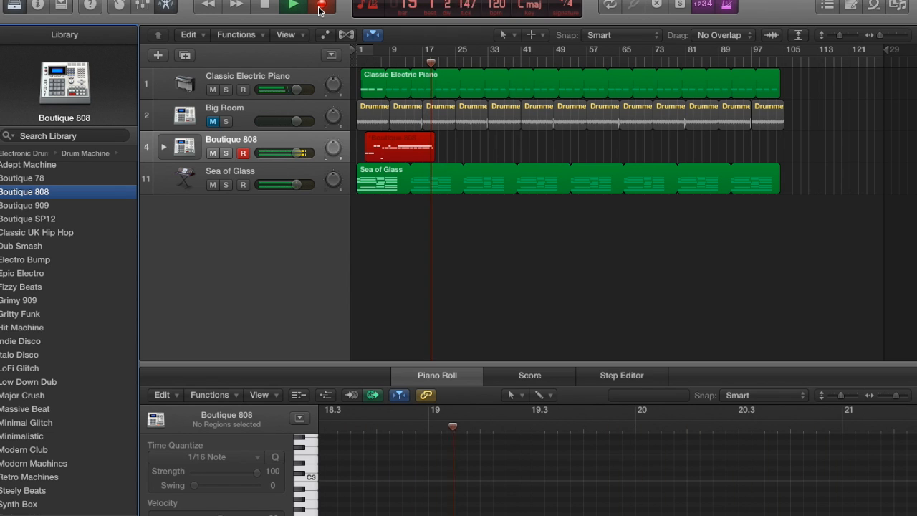
key(space)
Loop the recorded Boutique 808 region out to about bar 103, level with the end of the other tracks
key(super+Right)
key(super+Right)
key(super+Right)
key(super+Right)
key(super+Right)
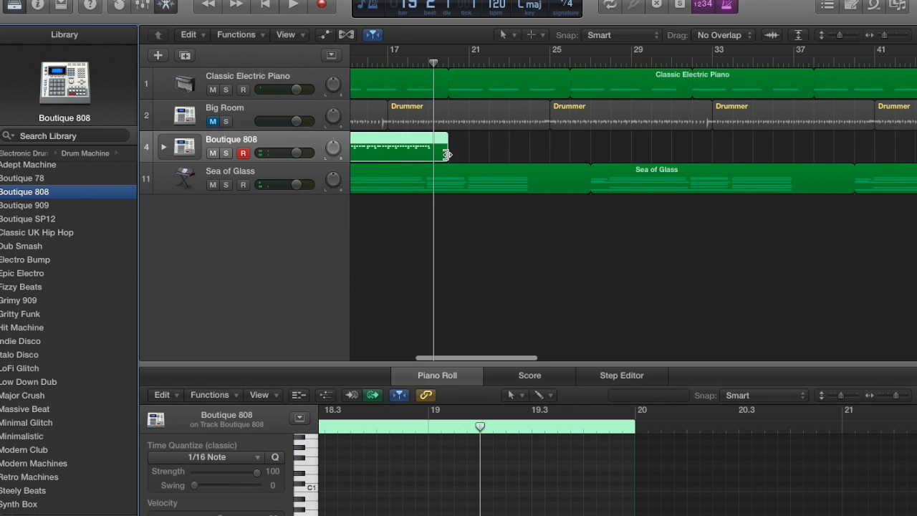
key(super+Right)
key(super+Right)
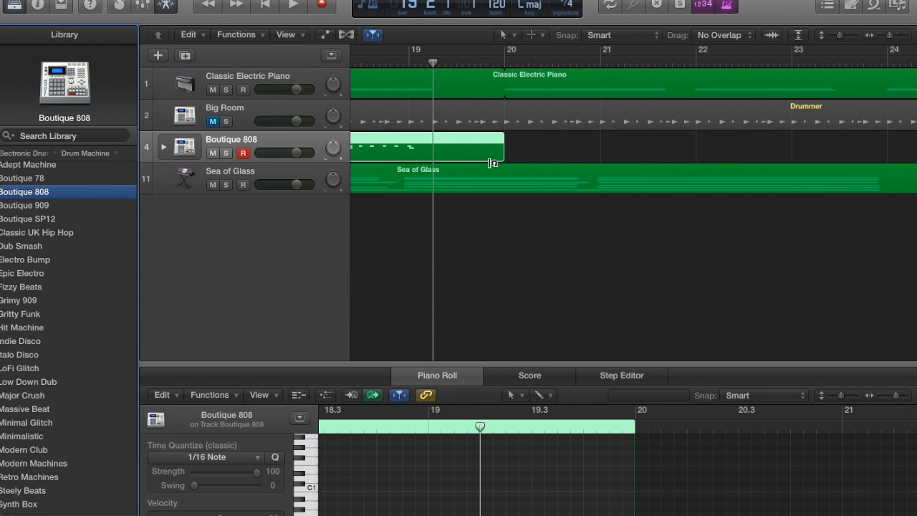
key(super+Left)
key(super+Left)
key(super+Left)
key(super+Left)
key(super+Left)
key(super+Left)
key(super+Left)
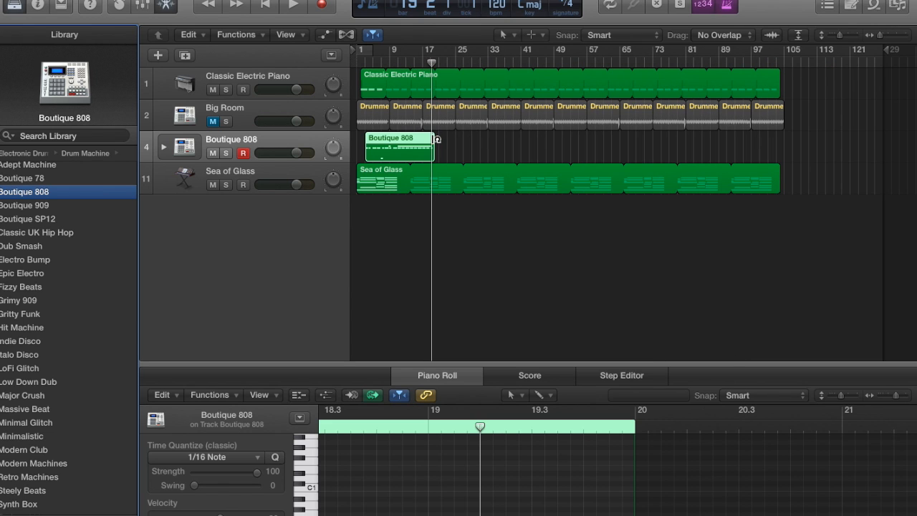
drag(432, 137, 780, 151)
Play back the looped Boutique 808 part from bar 3 and the whole arrangement from the beginning
click(364, 59)
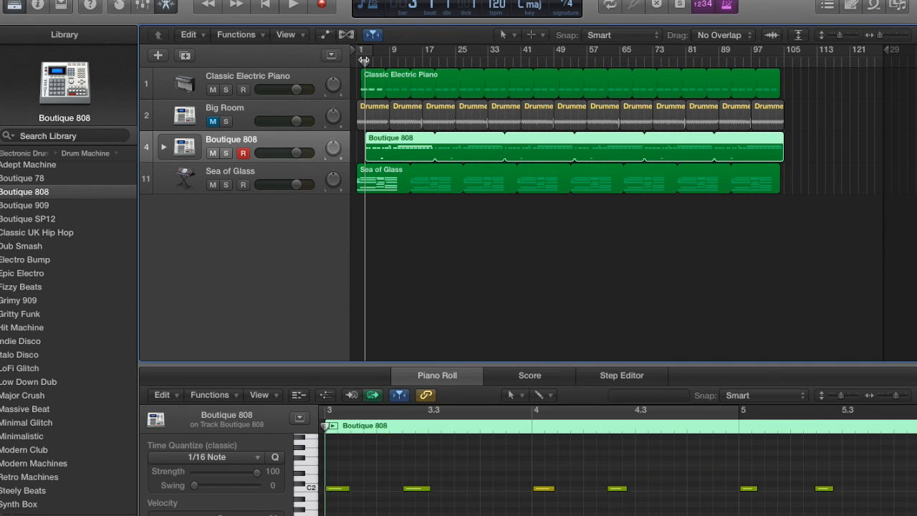
key(space)
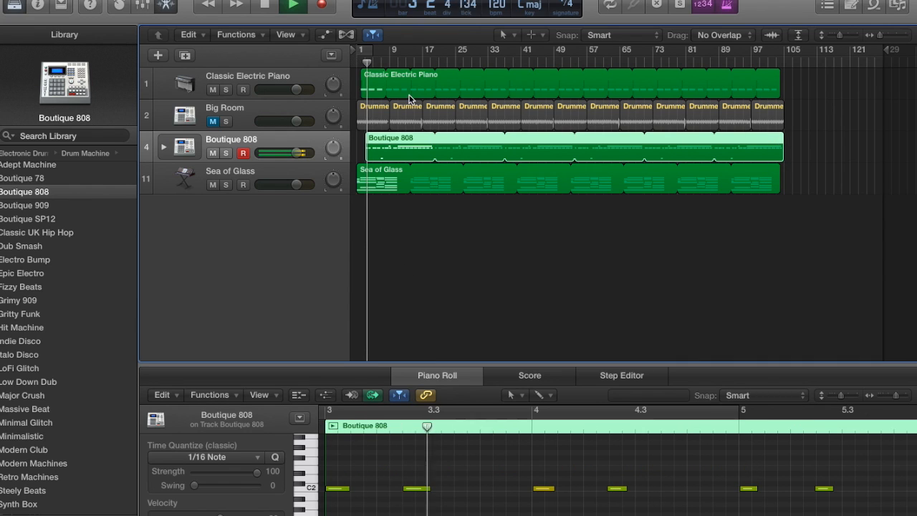
click(273, 4)
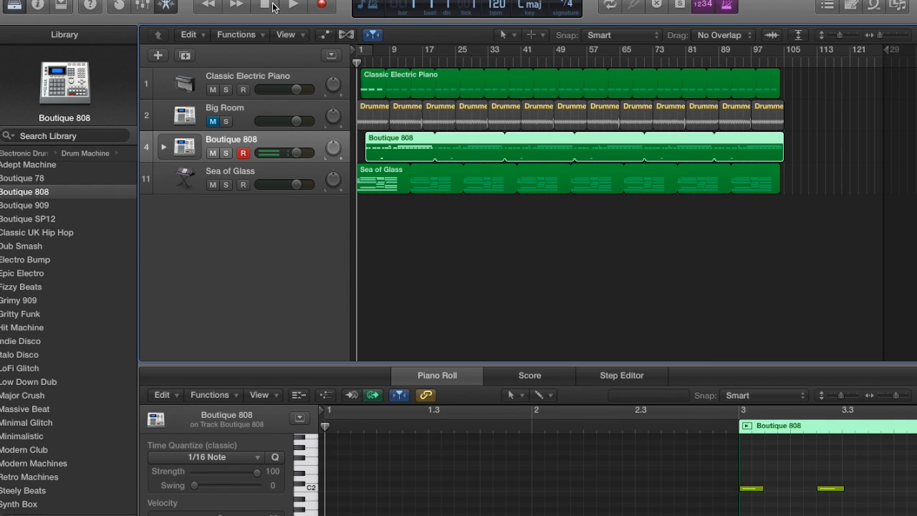
click(293, 4)
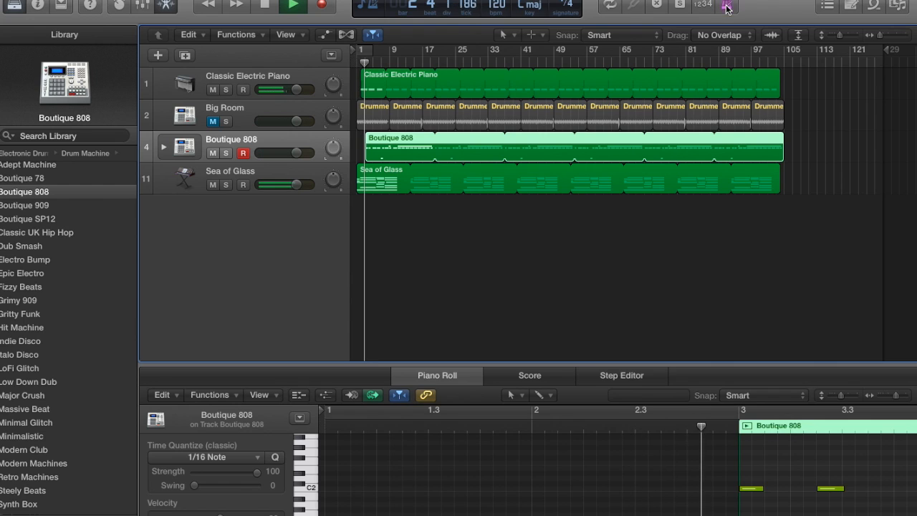
Lower the volumes of Boutique 808, Big Room and Sea of Glass, and set Classic Electric Piano to about -1.9 dB
mouse_move(299, 158)
mouse_down()
mouse_move(269, 153)
mouse_move(285, 153)
mouse_up()
drag(299, 123, 279, 122)
drag(295, 89, 278, 89)
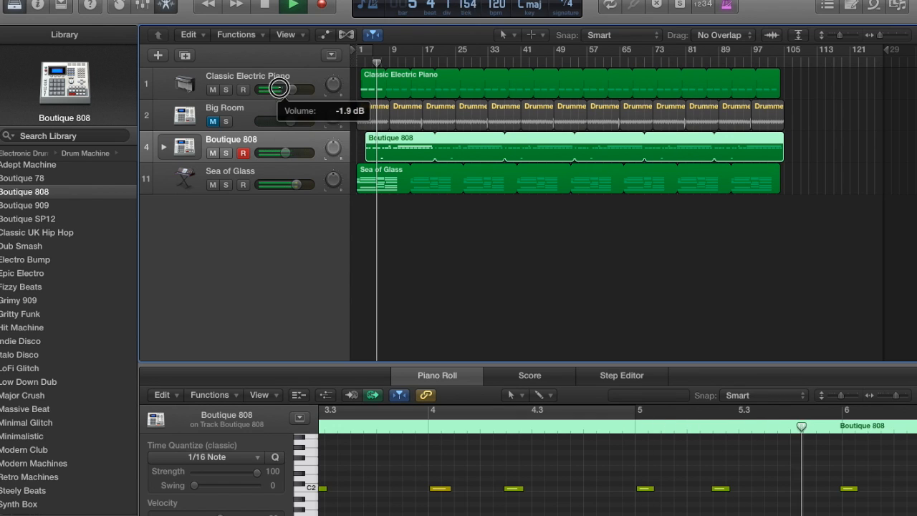
drag(296, 185, 264, 186)
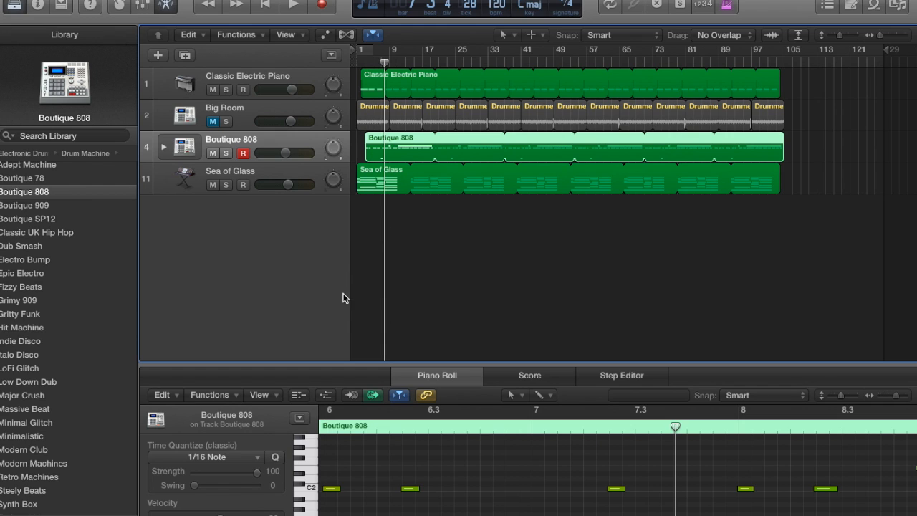
Show the Boutique 808 track's Smart Controls, set the master Reverb to about -25.6 dB and play the arrangement
double_click(210, 142)
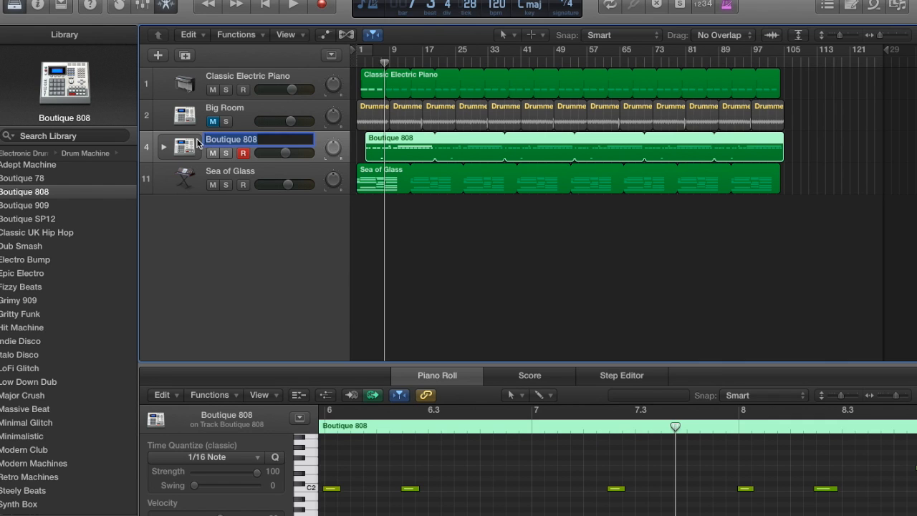
double_click(190, 144)
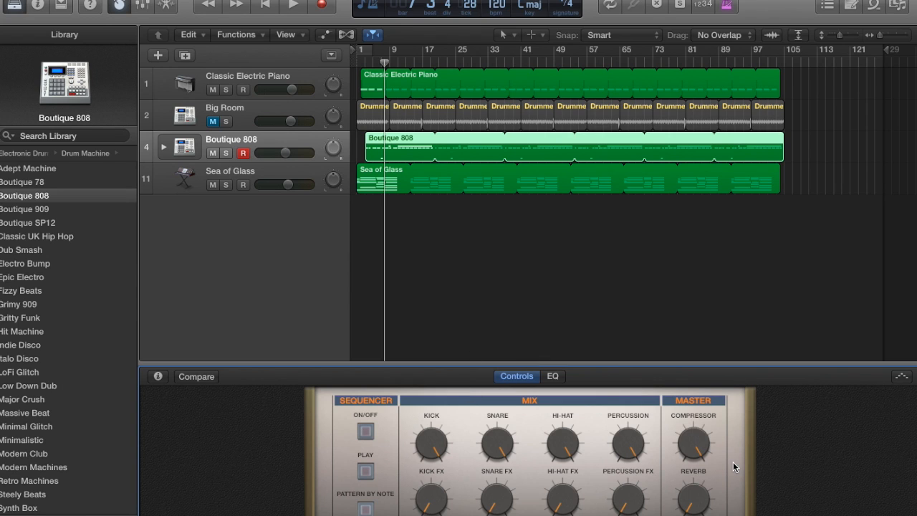
drag(693, 500, 693, 512)
key(space)
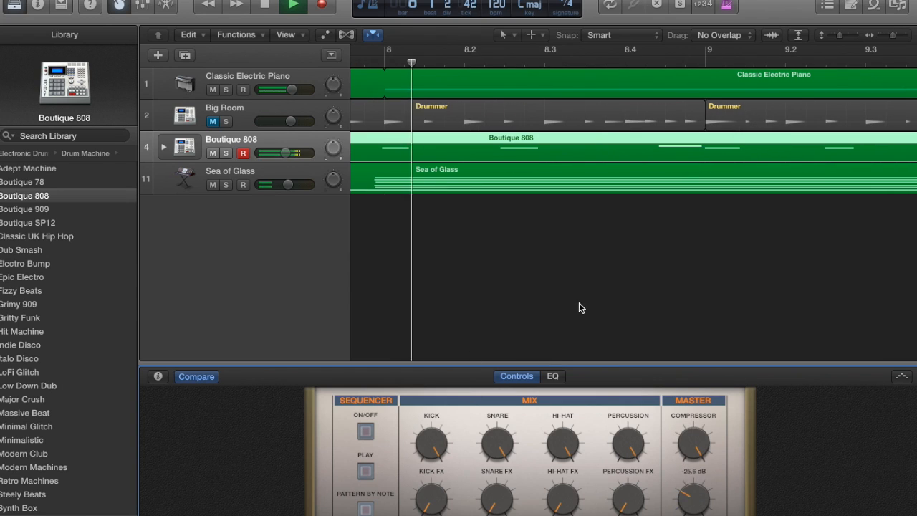
With Boutique 808 soloed, set Reverb to about -18.4 dB and Kick to about -2.9 dB, and reduce the Snare level
click(226, 153)
scroll(376, 188, down, 3)
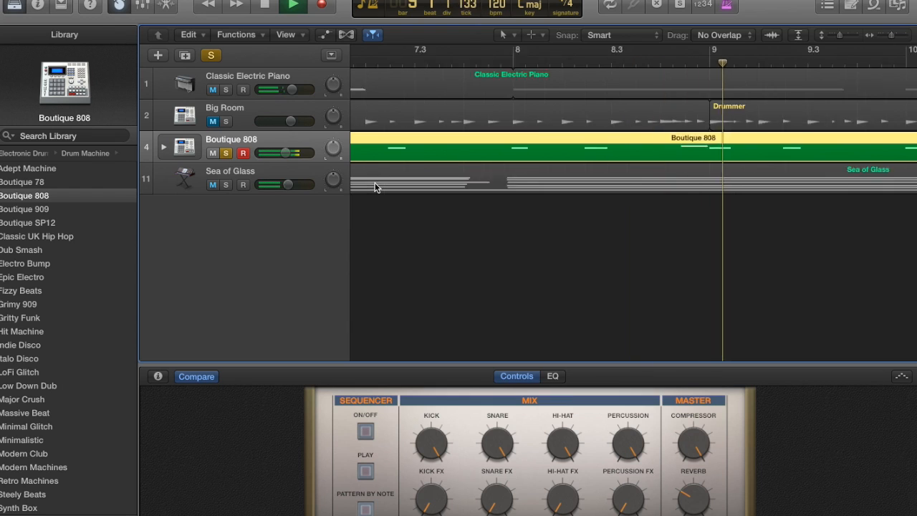
scroll(376, 188, down, 3)
drag(686, 498, 686, 487)
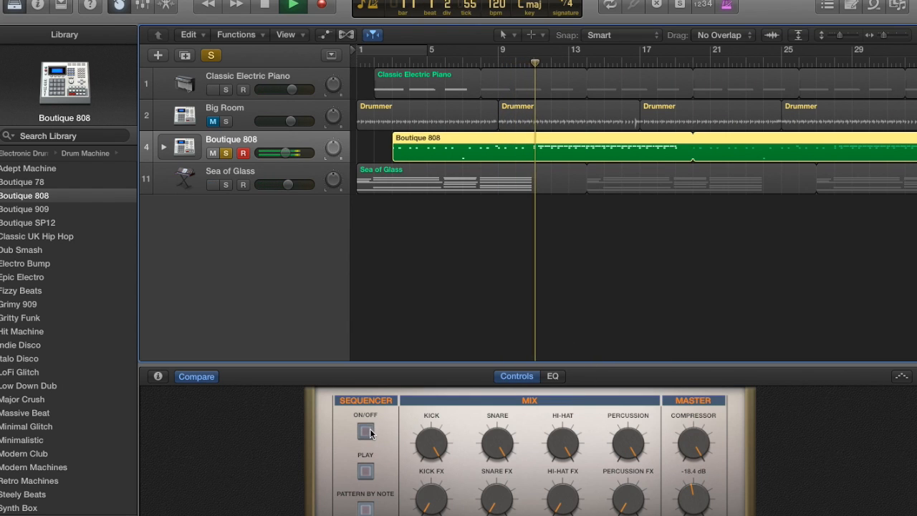
drag(427, 441, 424, 467)
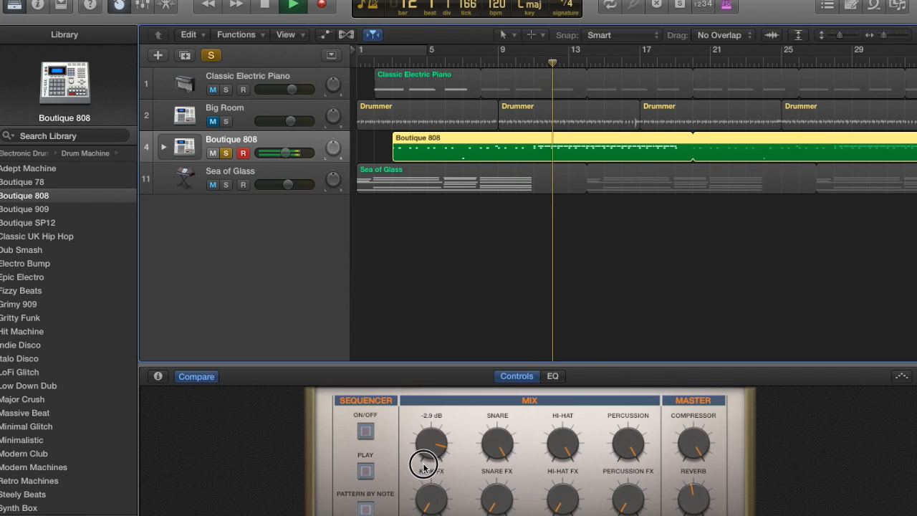
drag(493, 438, 489, 459)
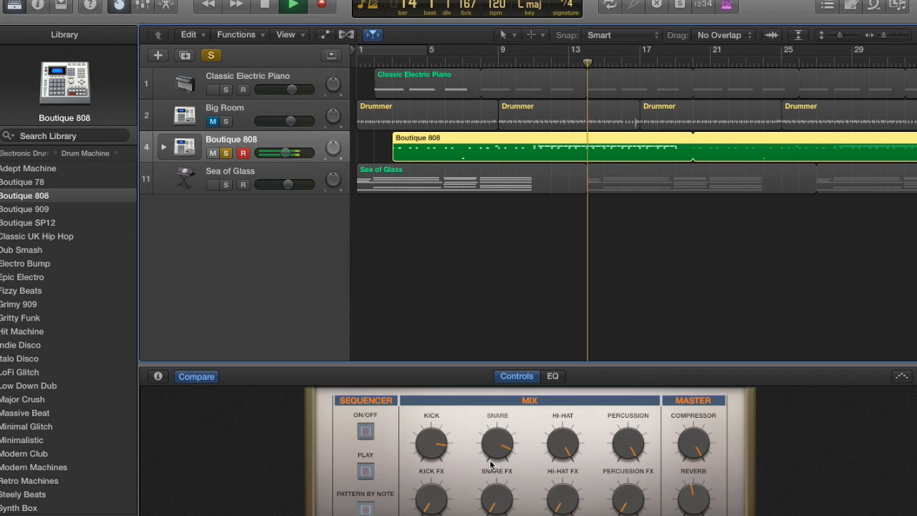
Display the Boutique 808 EQ and try to adjust its curve around 2 kHz
click(551, 379)
click(563, 470)
drag(589, 464, 578, 456)
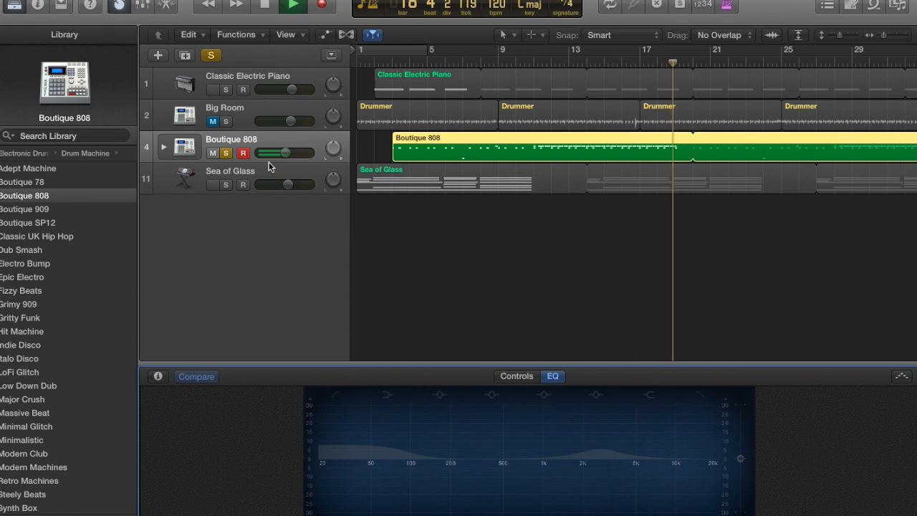
Take Boutique 808 out of solo and listen to it with the other tracks before stopping playback
click(226, 153)
scroll(457, 204, down, 5)
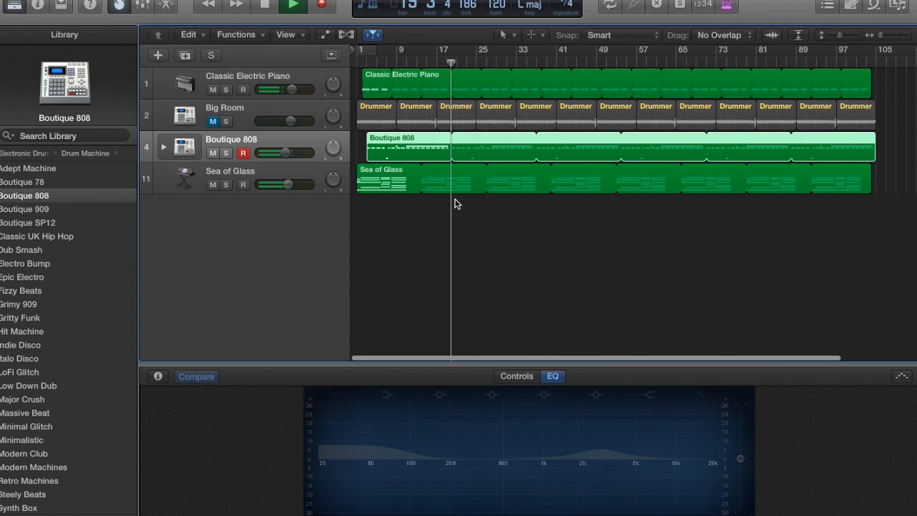
scroll(456, 204, up, 5)
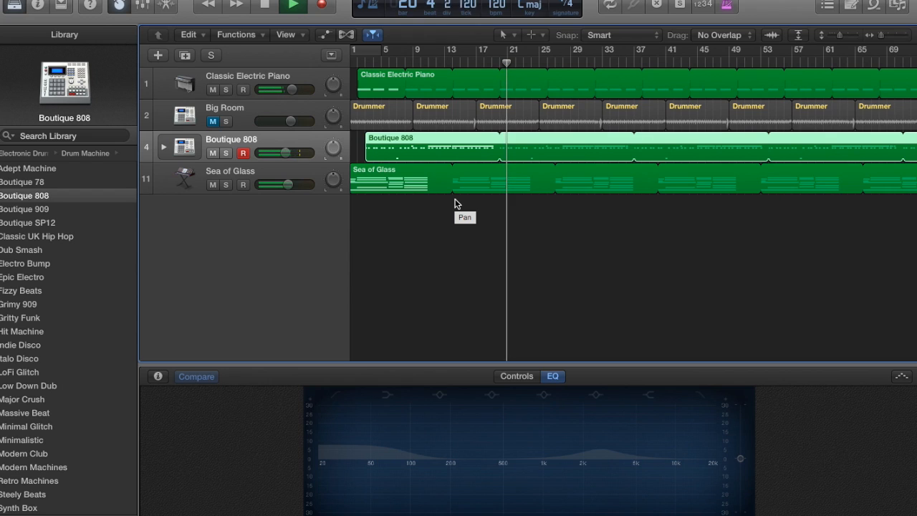
key(space)
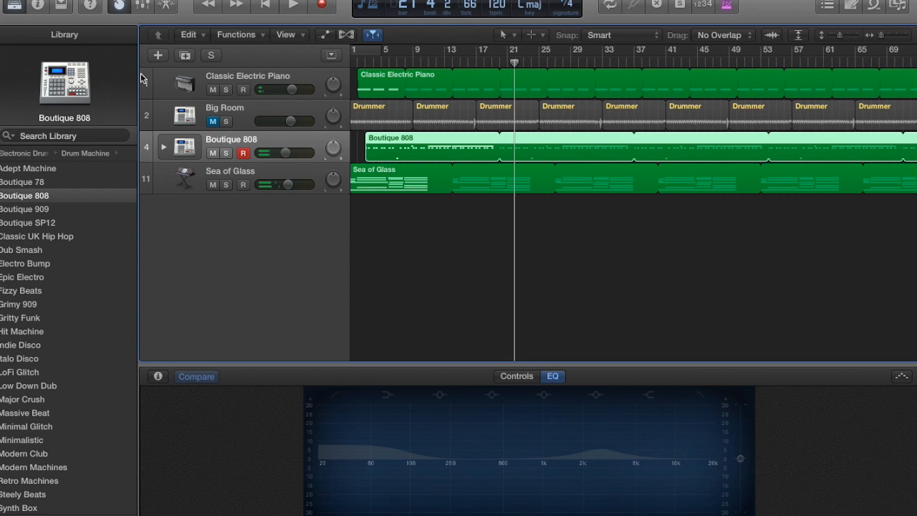
Add a new audio track below the Boutique 808 track
click(123, 0)
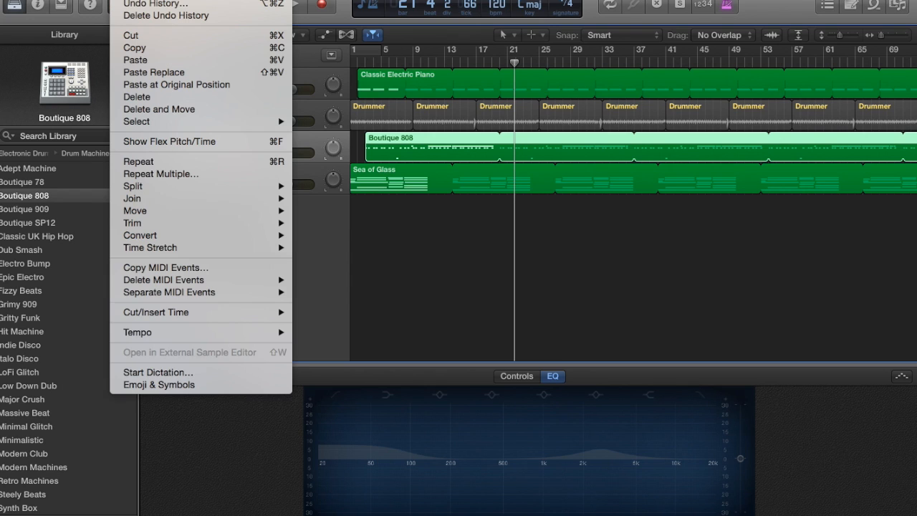
mouse_move(152, 0)
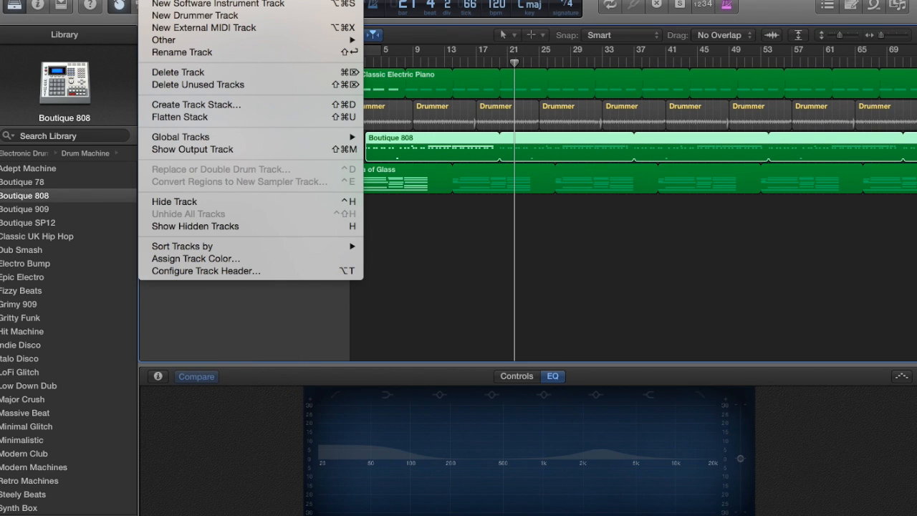
click(172, 1)
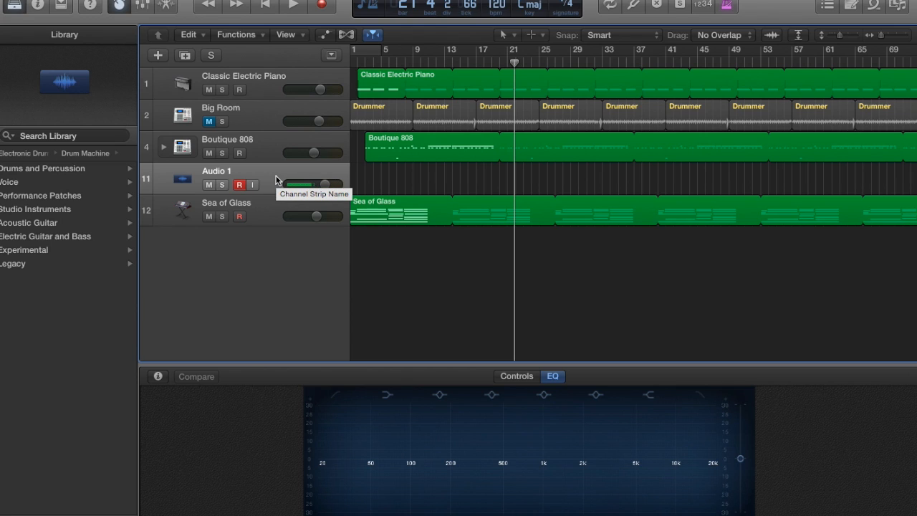
Record live audio on the Audio 1 track from the start of the project to about bar 16
click(267, 4)
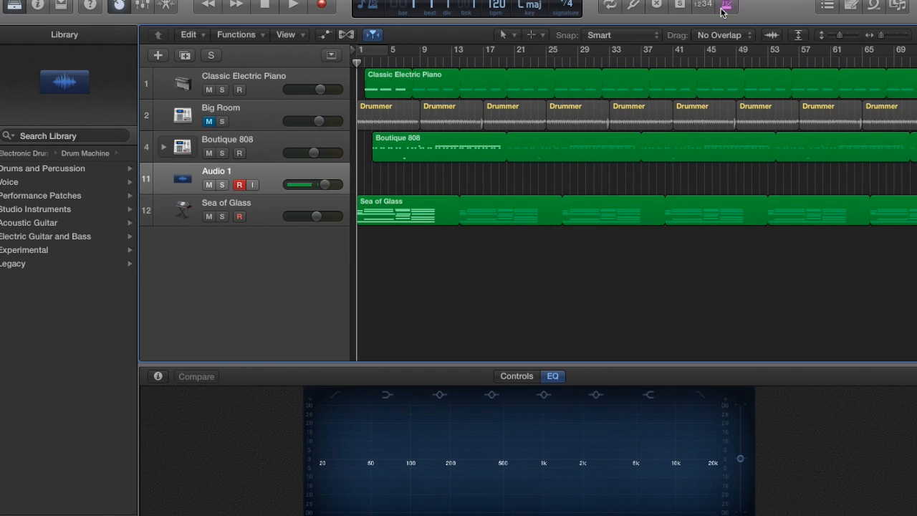
click(323, 5)
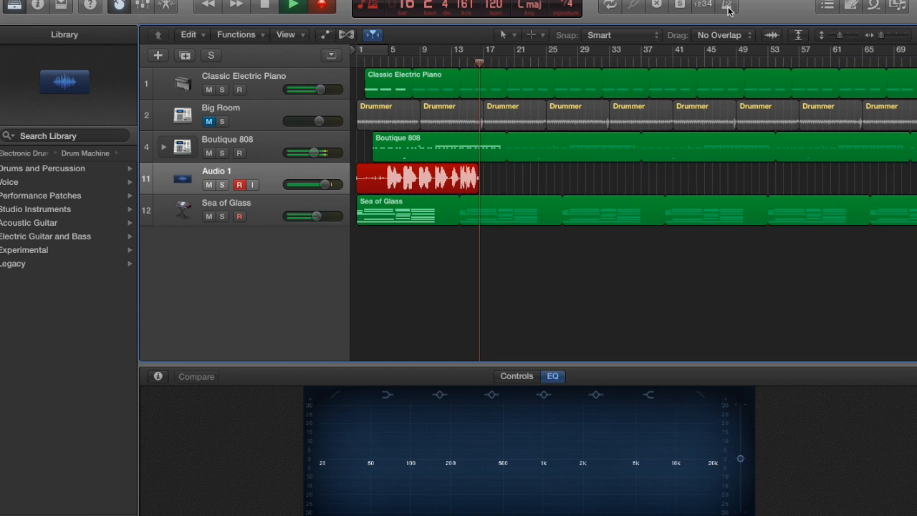
key(space)
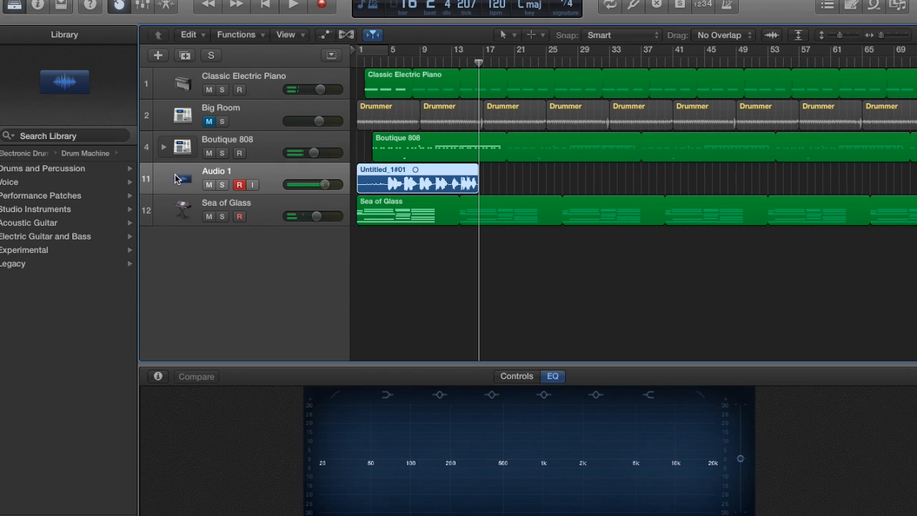
Play the recorded audio from about bar 5 and lower the Audio 1 track's volume
click(372, 63)
click(389, 62)
key(space)
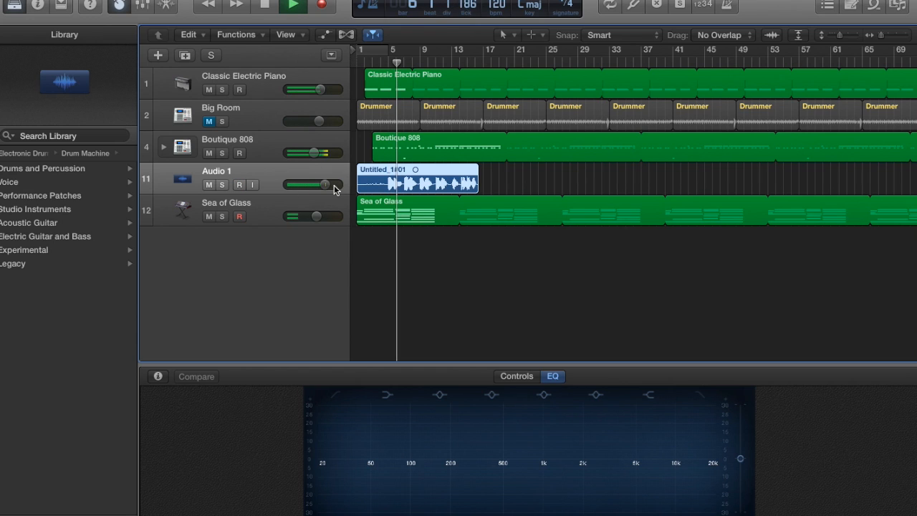
key(space)
drag(324, 184, 276, 190)
key(space)
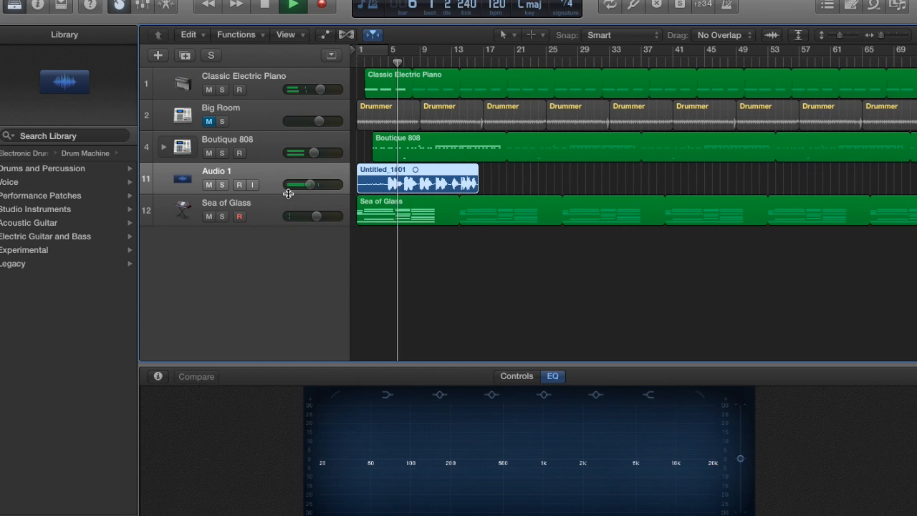
key(space)
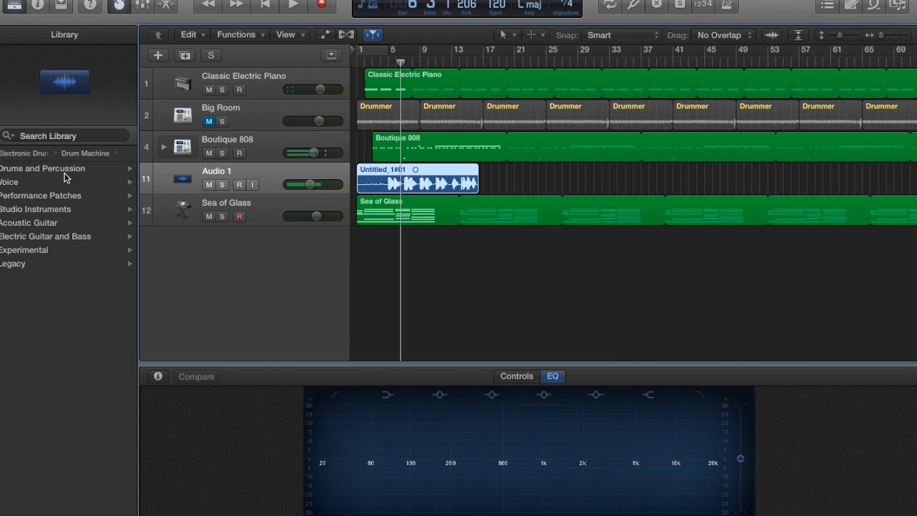
Apply the Tracking Vocal patch from the Voice category to the Audio 1 track
click(20, 182)
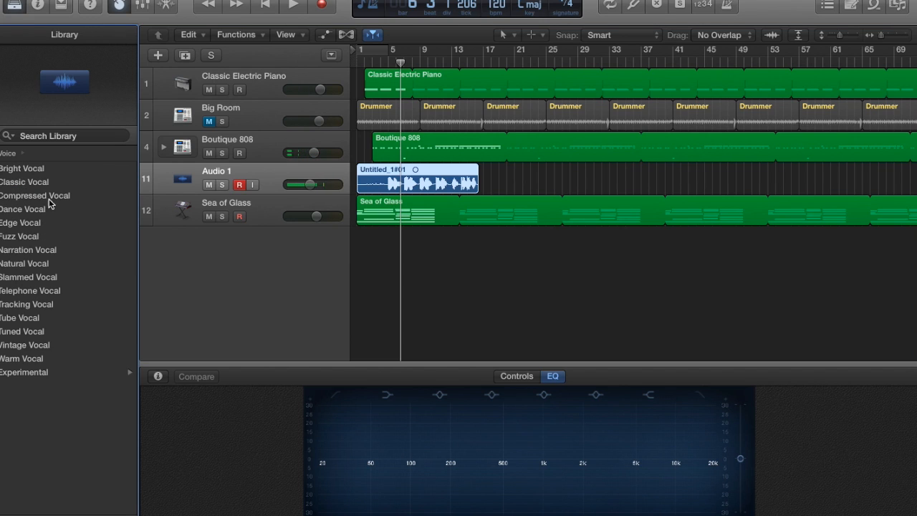
click(28, 306)
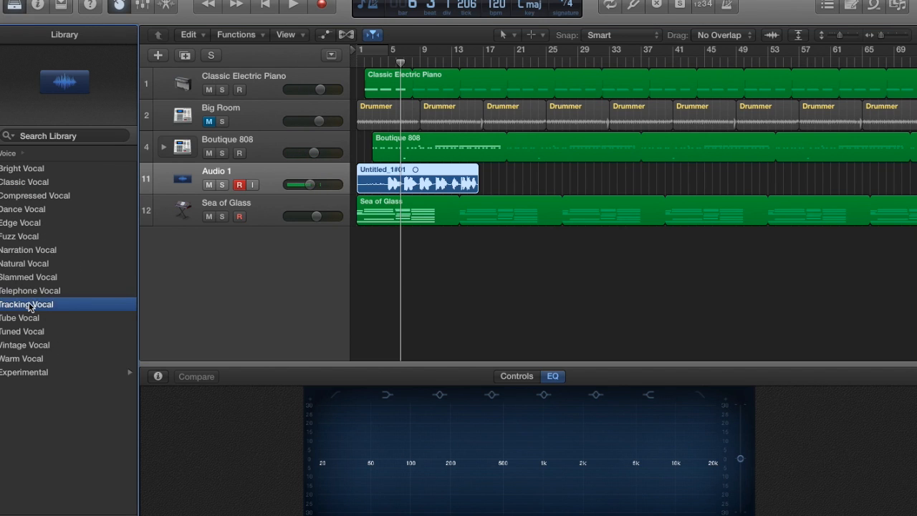
Play the vocal with its new patch from about bar 5 and reduce the Tracking Vocal track's volume further
click(387, 59)
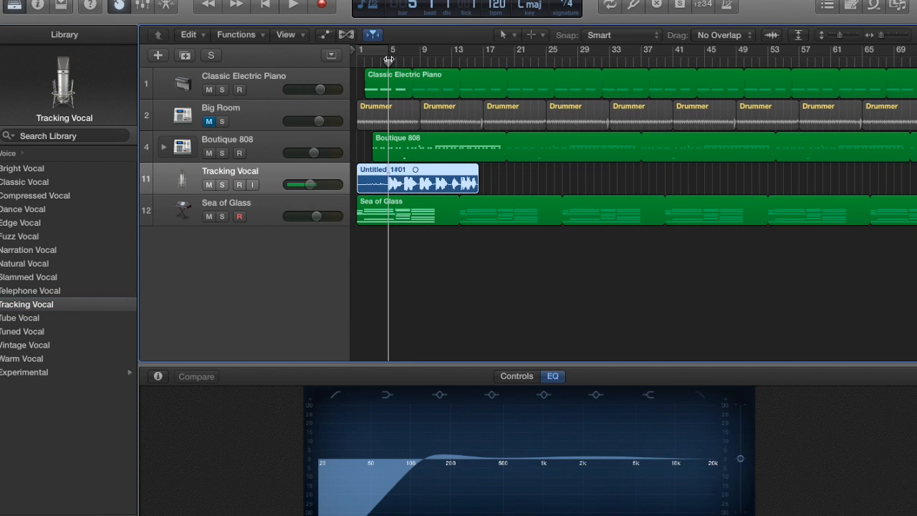
key(space)
drag(311, 184, 289, 187)
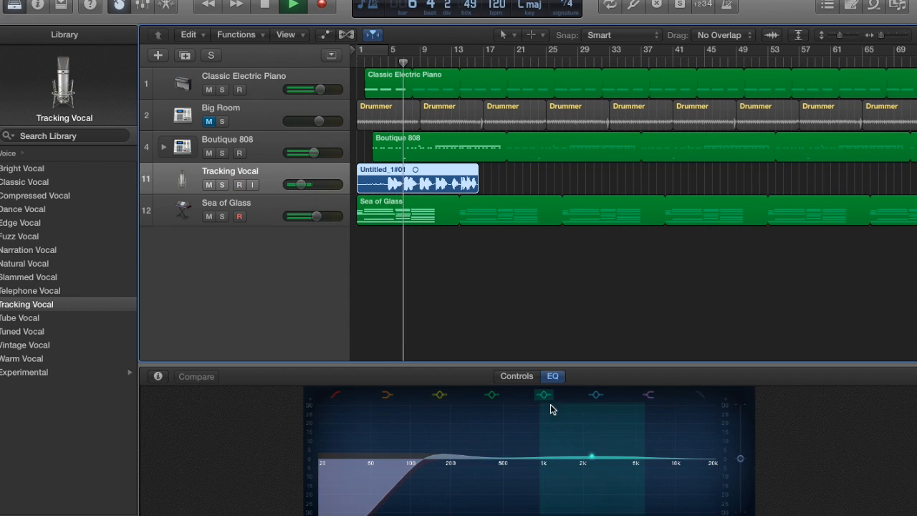
Lower the Echo amount in the Tracking Vocal patch controls while the vocal plays and stop playback
click(517, 376)
drag(622, 443, 618, 456)
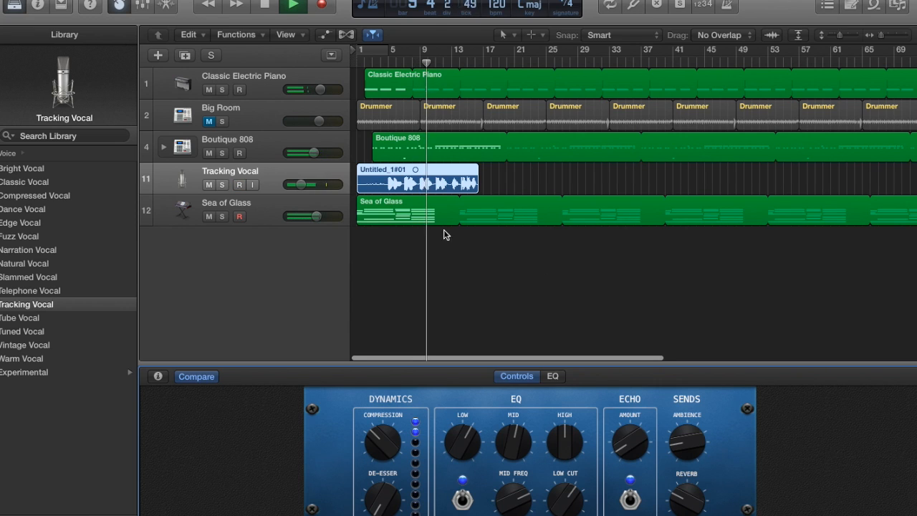
key(space)
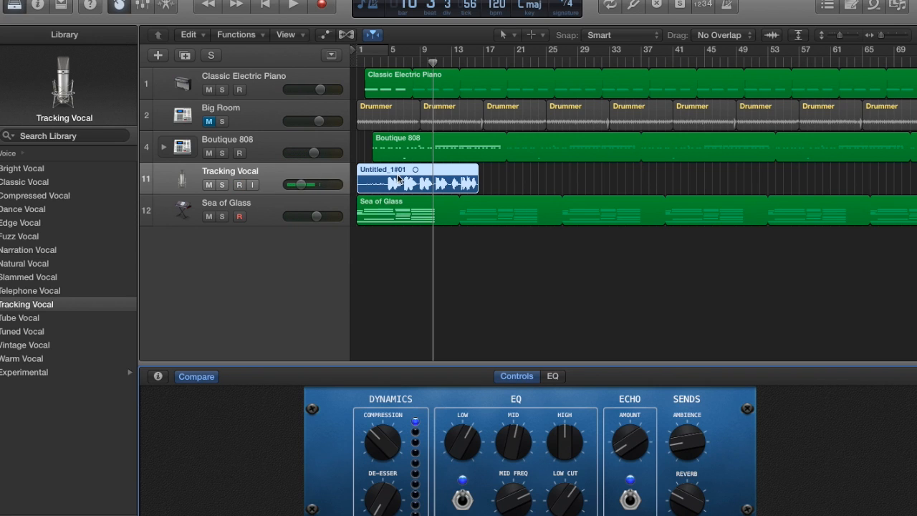
Trim the silent start of the recorded vocal region so it begins just before bar 5, where the singing starts
drag(360, 184, 381, 184)
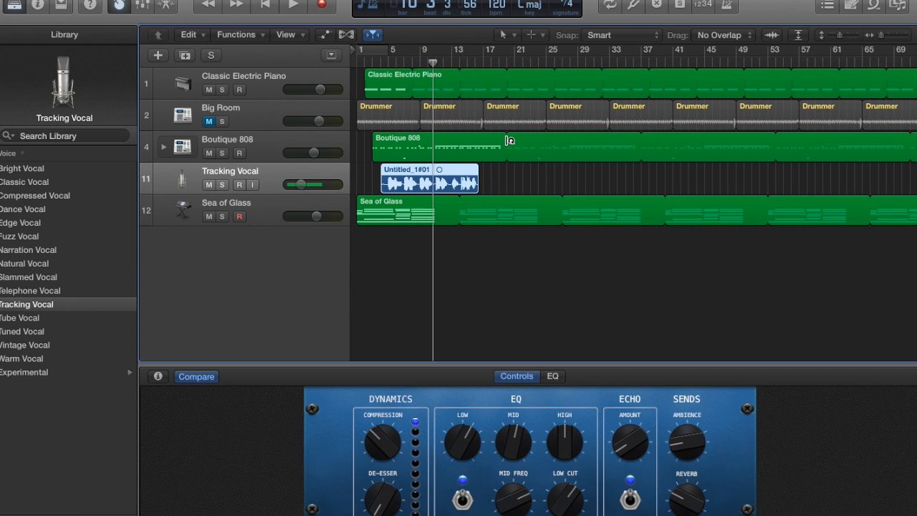
scroll(510, 140, up, 15)
scroll(509, 141, down, 15)
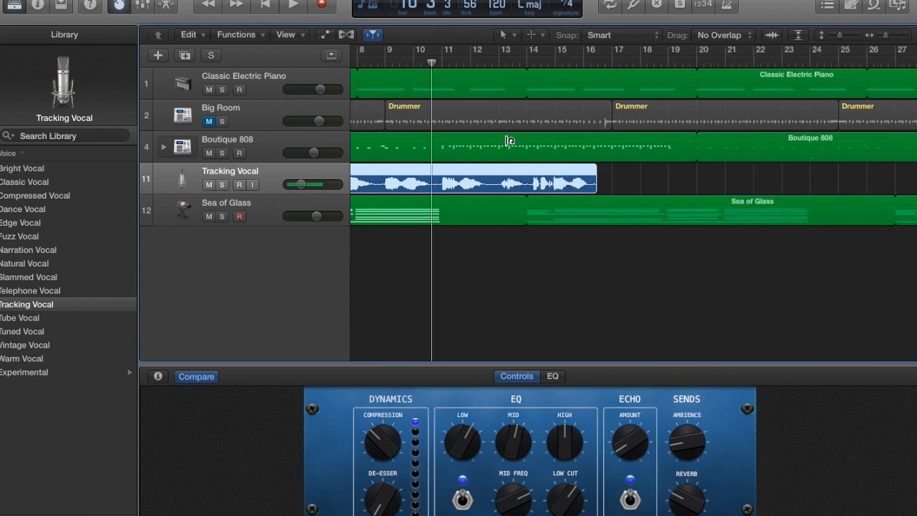
scroll(509, 140, up, 10)
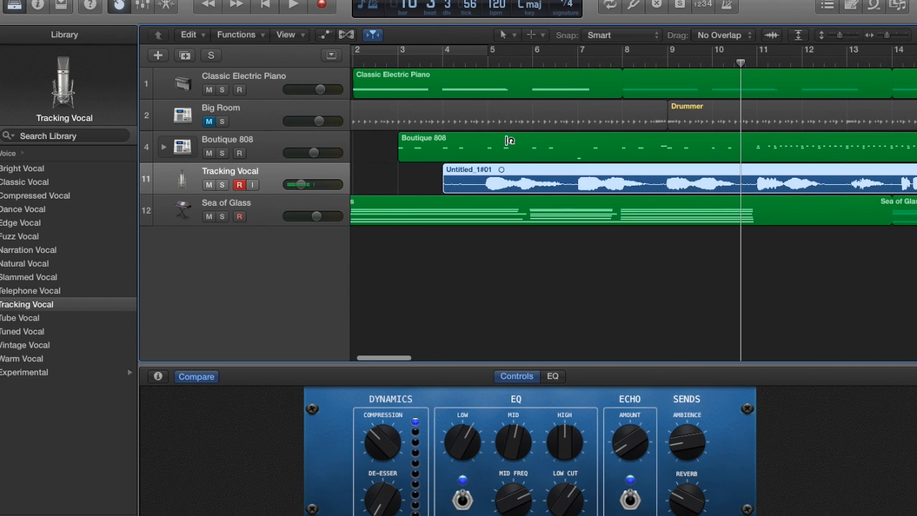
drag(465, 188, 477, 189)
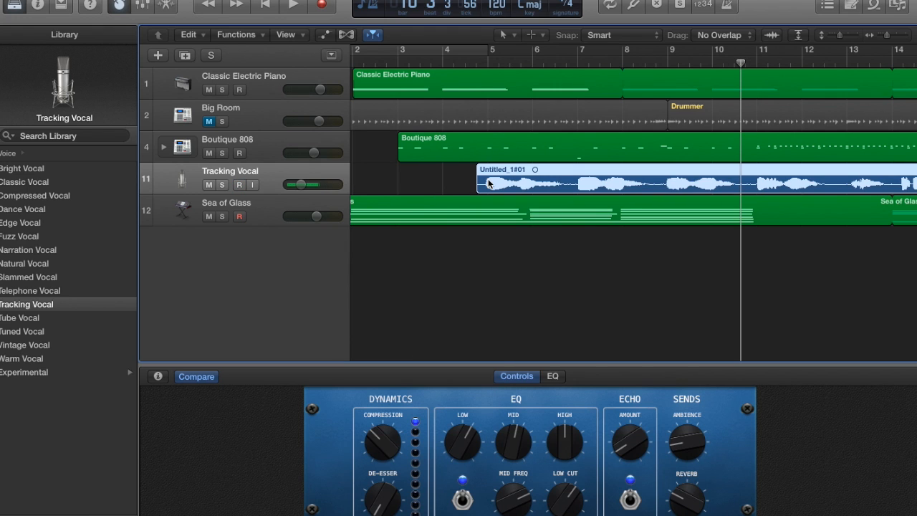
scroll(449, 188, down, 15)
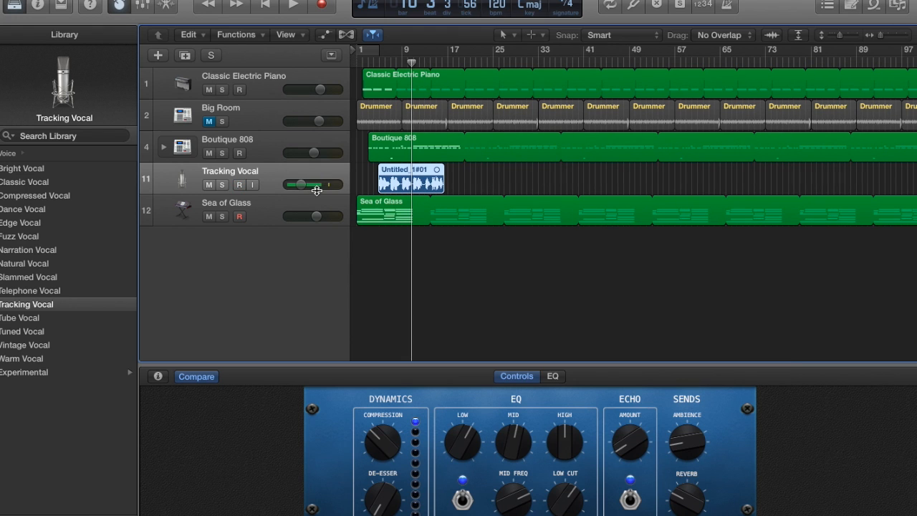
Duplicate the Tracking Vocal track and record a second vocal take on it from about bar 4 to bar 21
key(super+d)
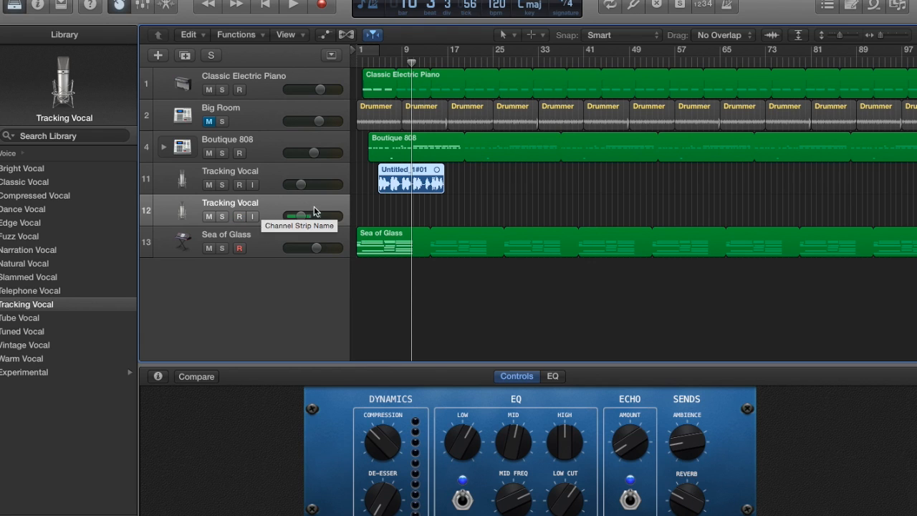
click(376, 61)
key(r)
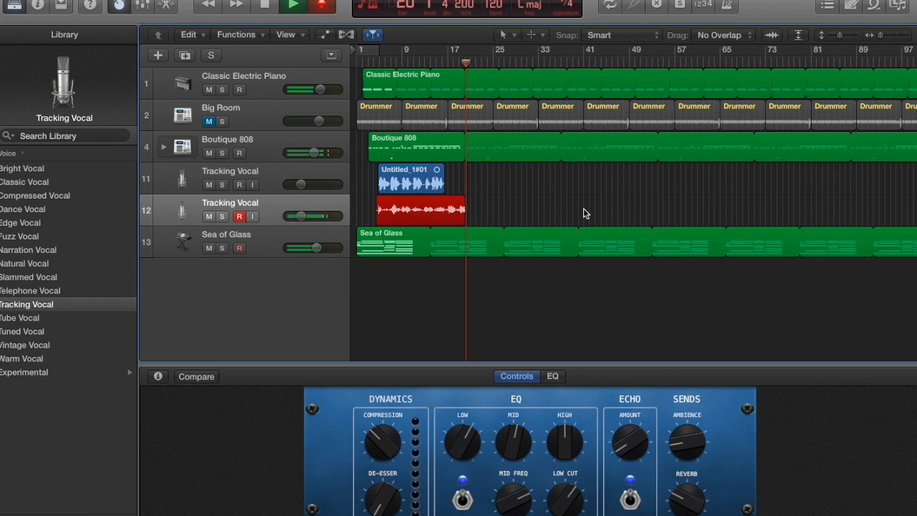
key(space)
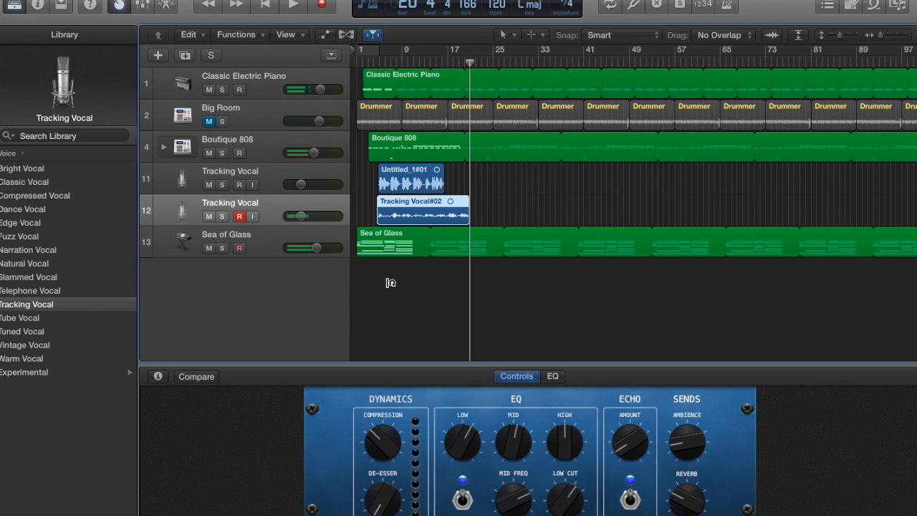
Trim the start of the second vocal region to about bar 6.5 and play it back briefly
drag(379, 215, 390, 215)
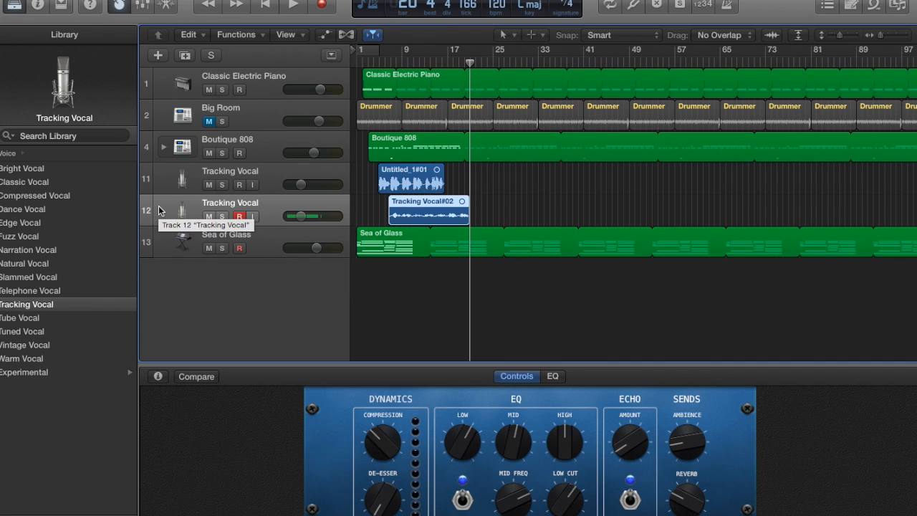
key(space)
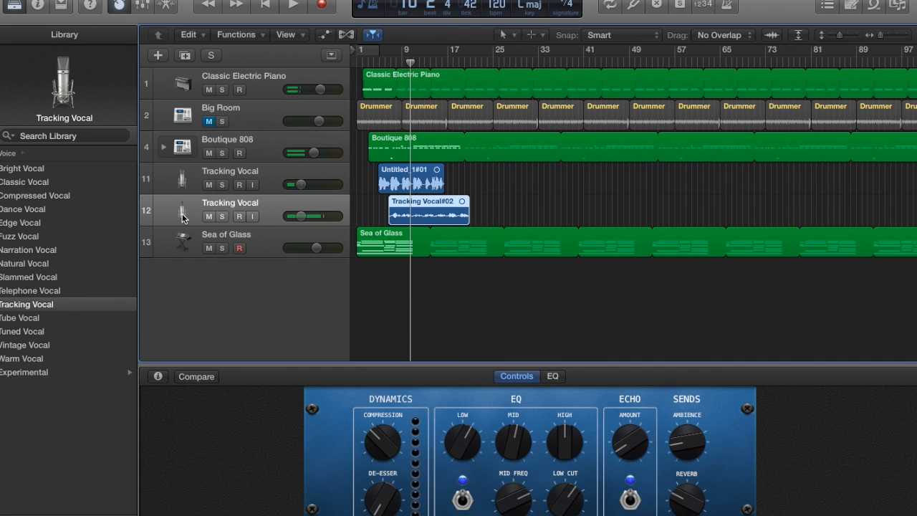
Show the second vocal track's channel strip and insert a Mono->Stereo Chorus after the Echo plug-in
click(39, 7)
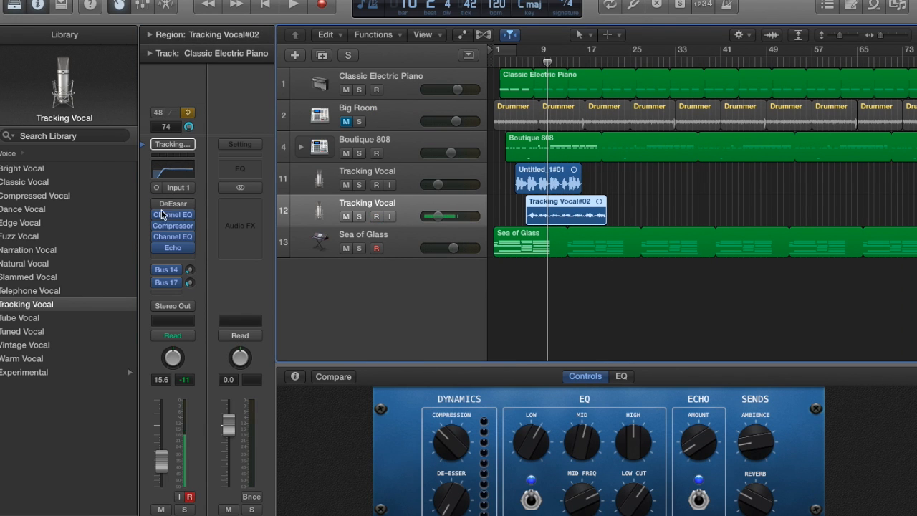
click(171, 261)
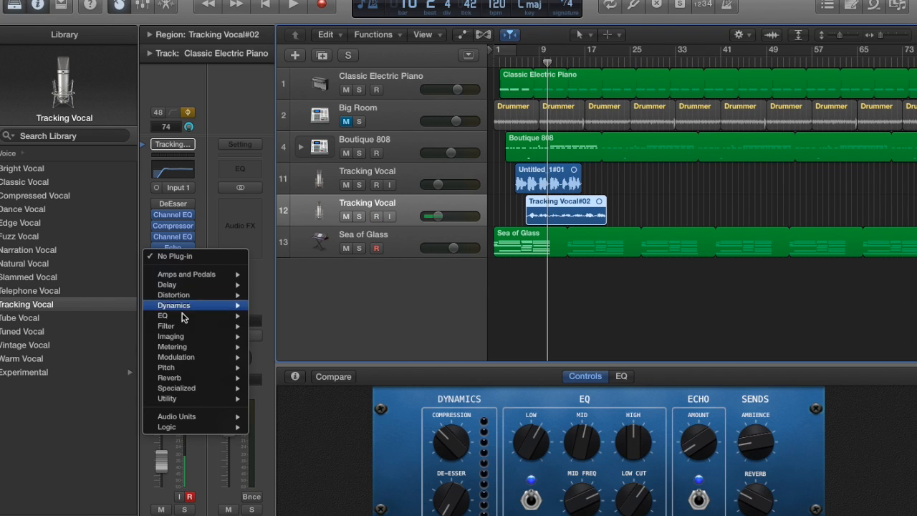
mouse_move(197, 406)
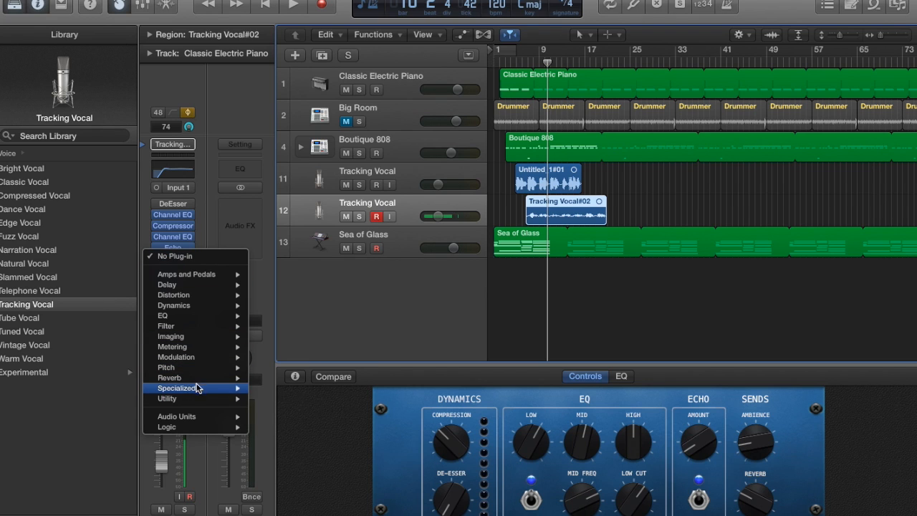
mouse_move(225, 357)
mouse_move(271, 360)
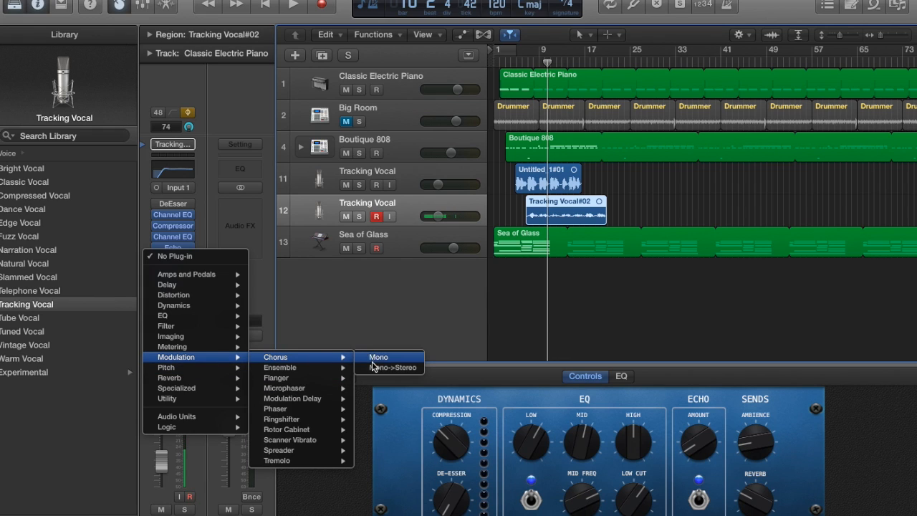
click(375, 366)
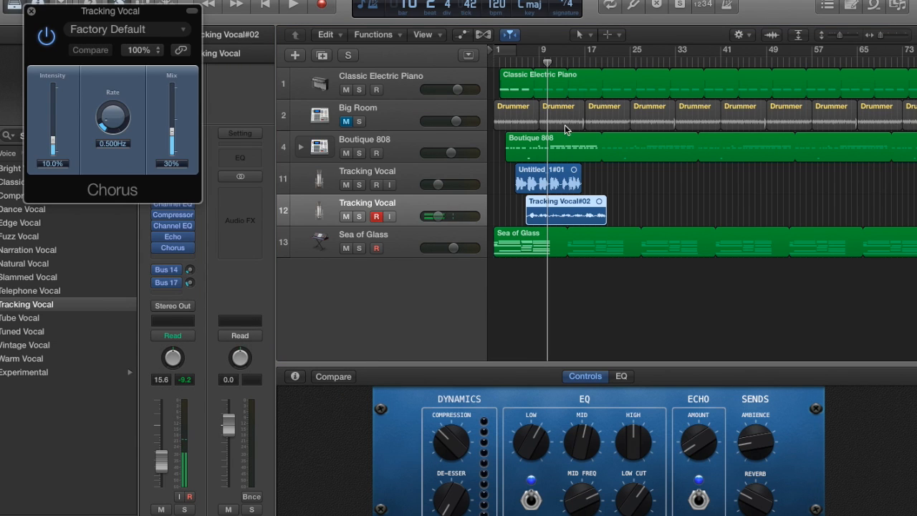
Solo the second vocal during playback, set its Chorus intensity to 63% and mix to 89%, and close the plug-in window
key(space)
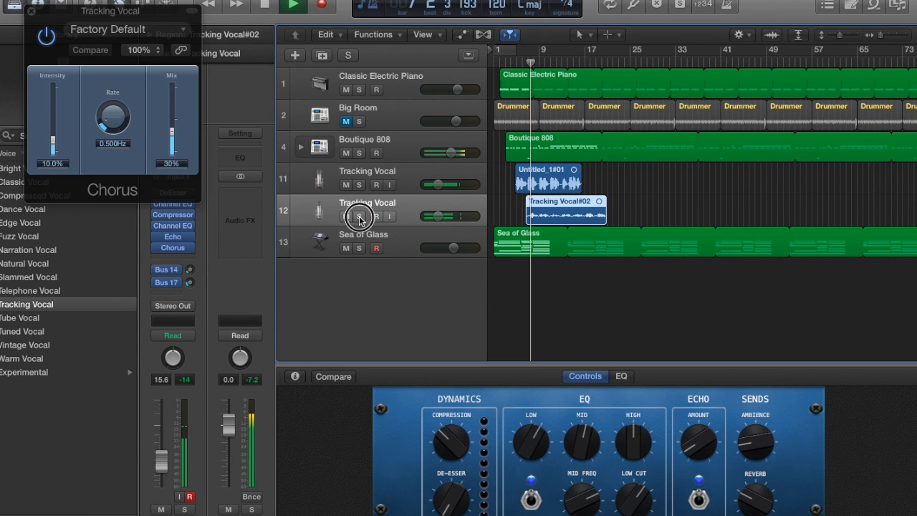
key(s)
drag(52, 147, 54, 118)
click(116, 118)
drag(172, 132, 173, 105)
drag(122, 121, 124, 159)
drag(112, 123, 106, 113)
drag(172, 101, 170, 92)
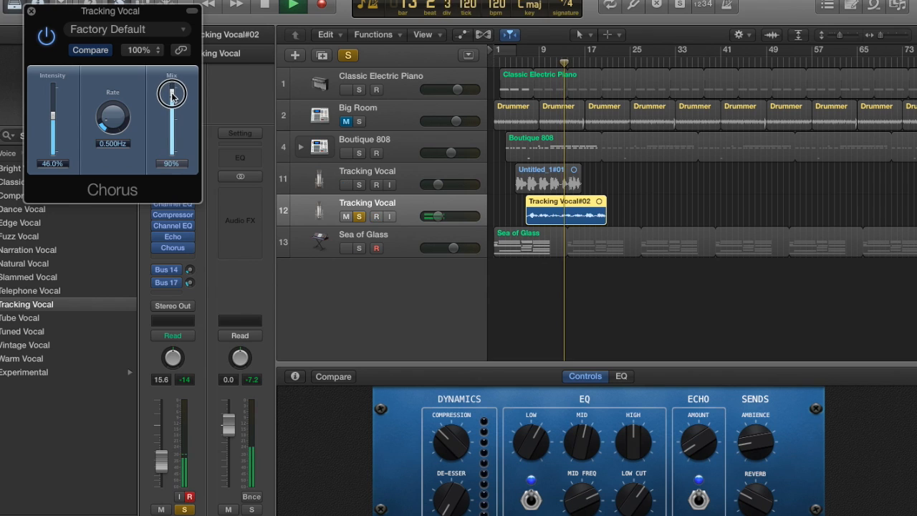
mouse_move(53, 115)
mouse_down()
mouse_move(54, 99)
mouse_move(55, 107)
mouse_up()
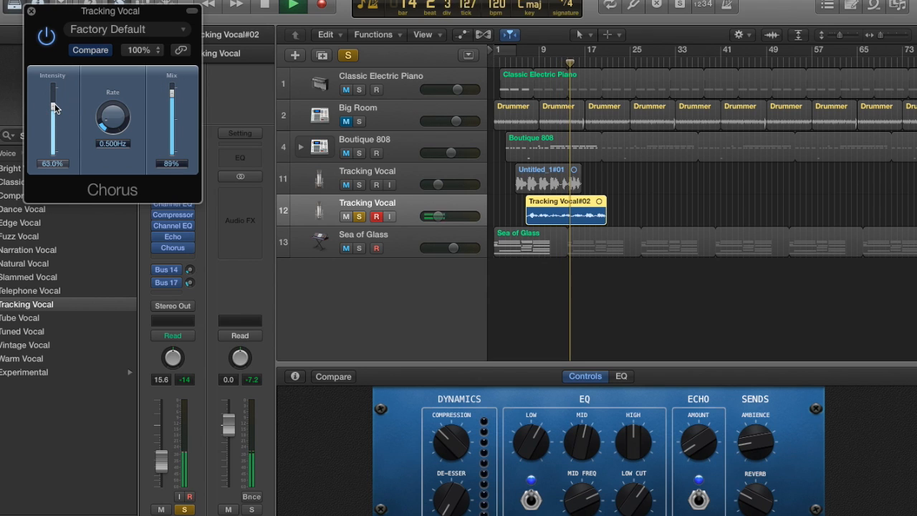
click(31, 12)
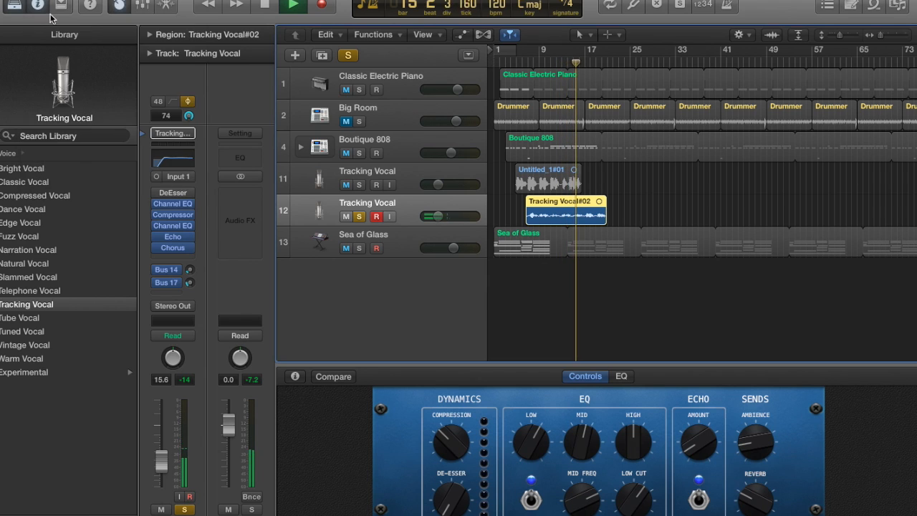
Raise the second vocal track's volume to -11.6 dB, unsolo it to hear the full mix, and stop playback
drag(437, 216, 443, 216)
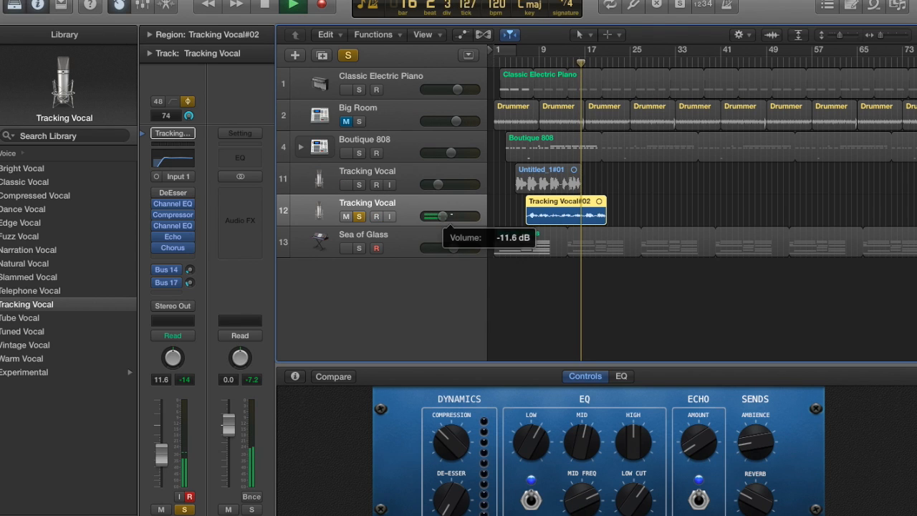
click(360, 216)
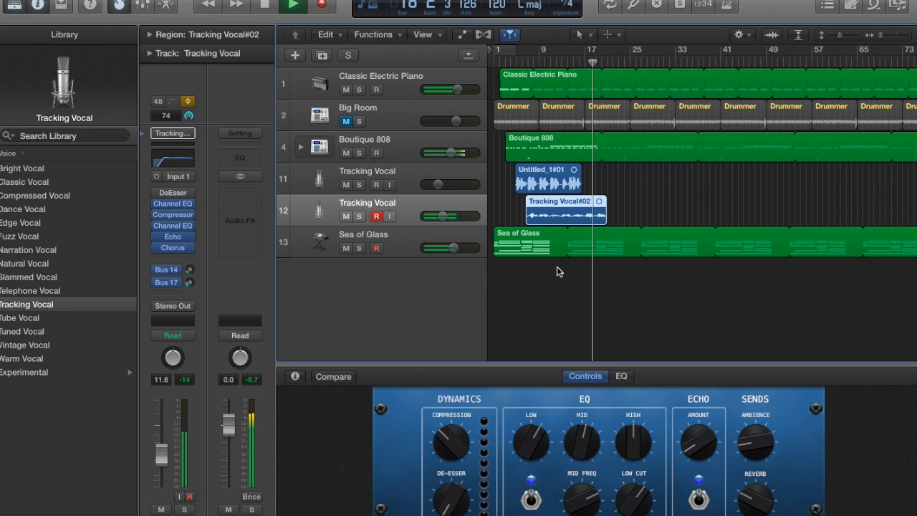
key(space)
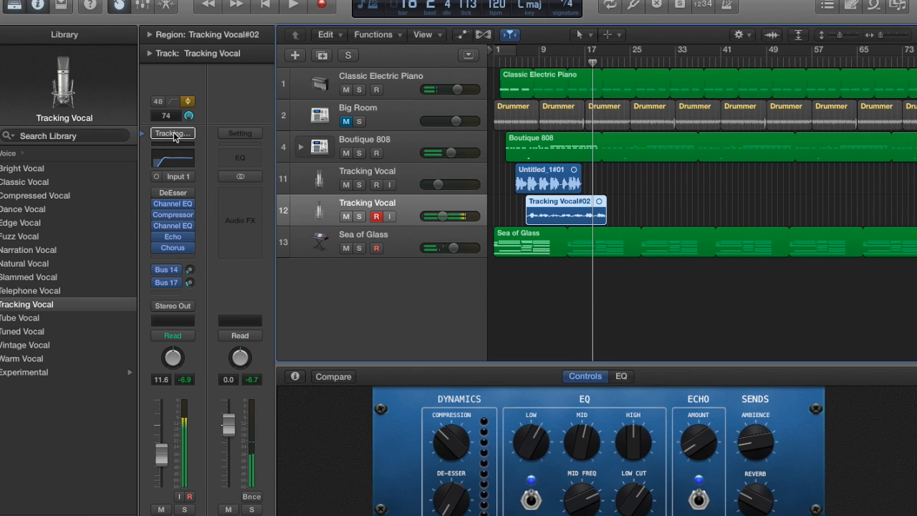